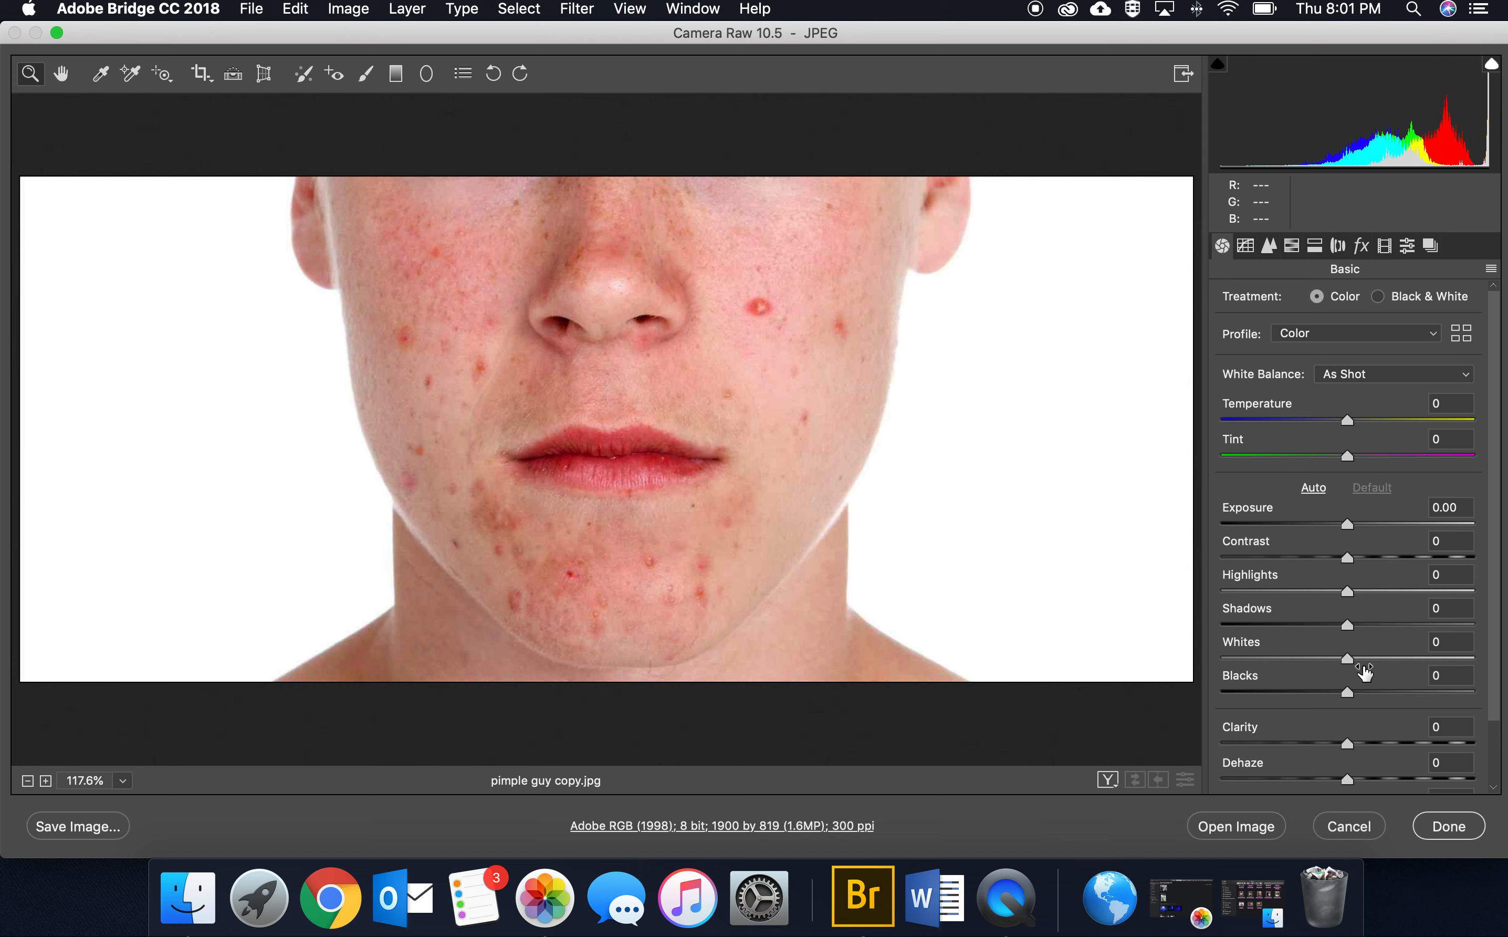
# Step: Raise the portrait's Exposure slightly to +0.10
pyautogui.scroll(-3, 1382, 651)
pyautogui.scroll(2, 1376, 665)
pyautogui.scroll(1, 1375, 668)
pyautogui.moveTo(1351, 524)
pyautogui.mouseDown()
pyautogui.moveTo(1405, 525)
pyautogui.moveTo(1353, 525)
pyautogui.mouseUp()
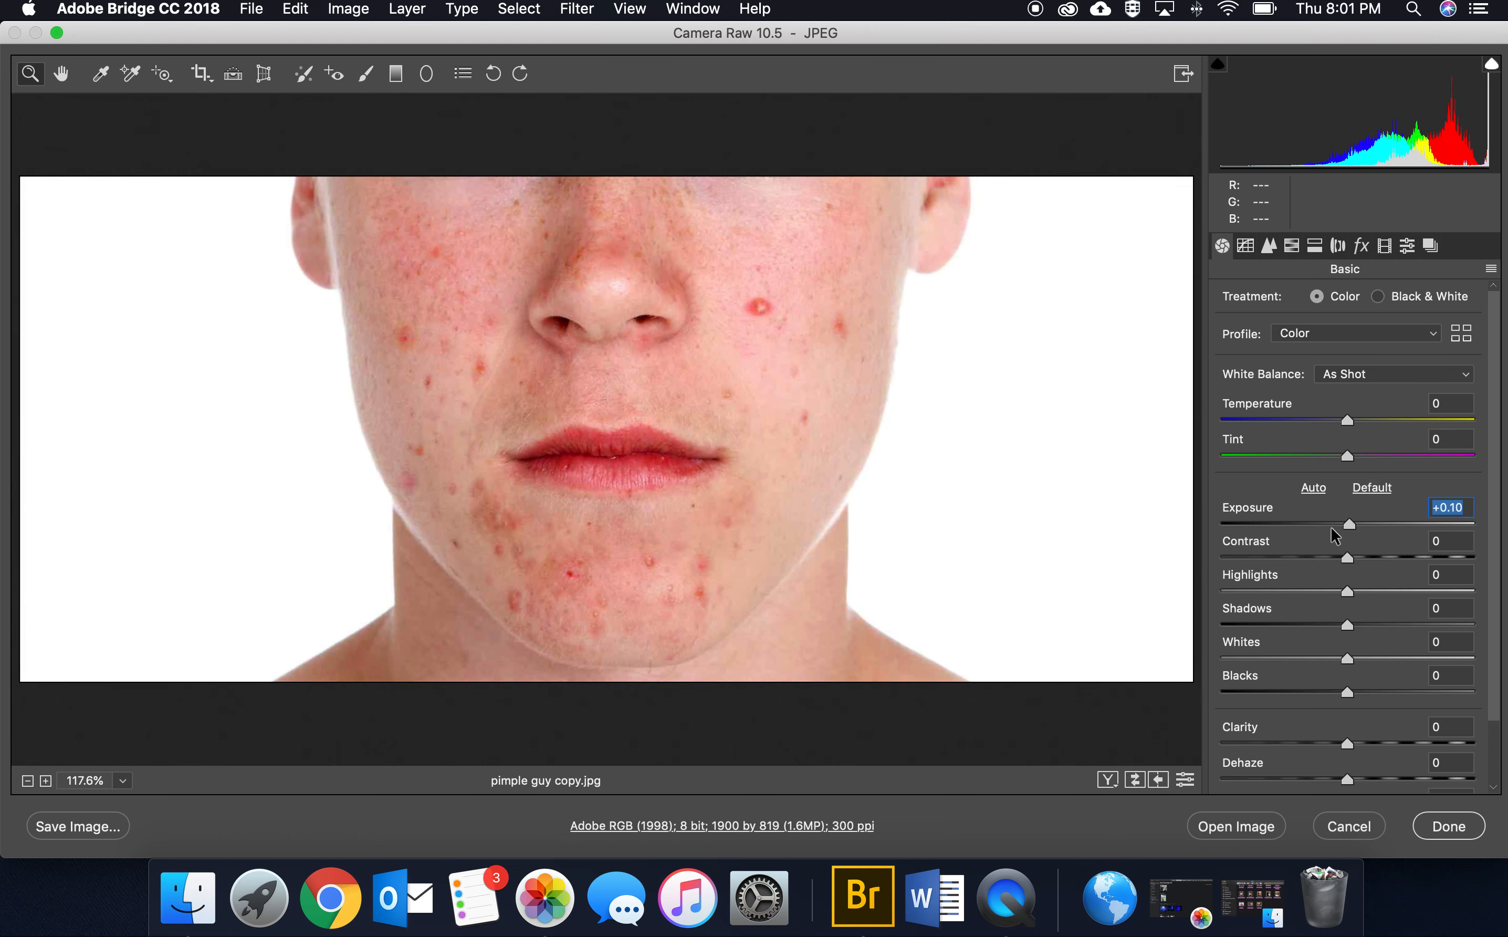
# Step: Try a Clarity of -64 to soften the skin, and bring Clarity back to +1
pyautogui.scroll(-2, 1363, 545)
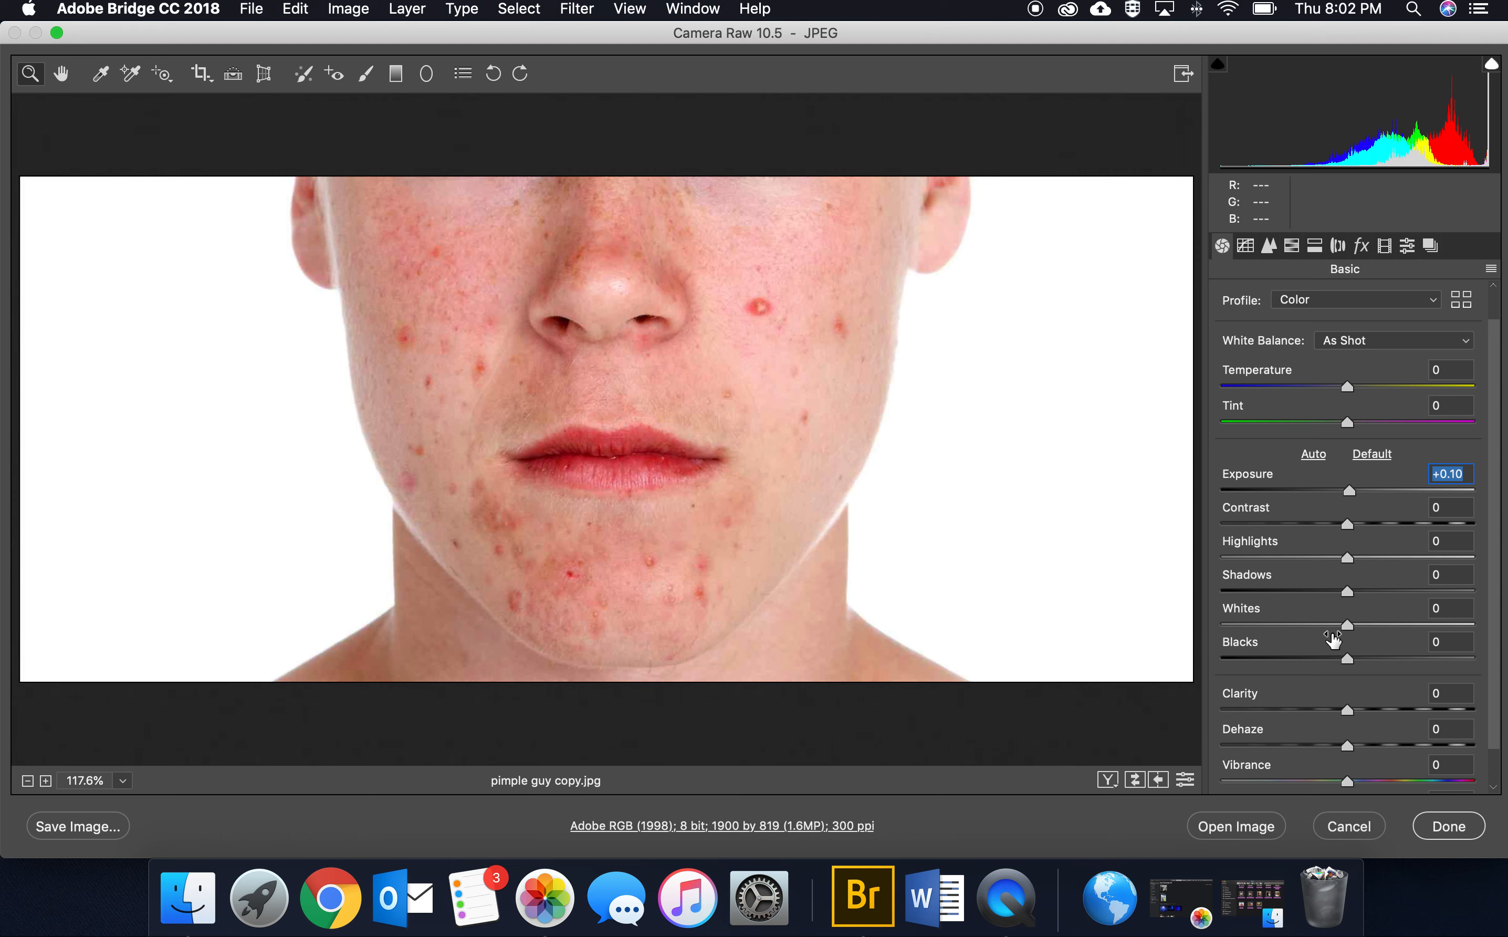
pyautogui.scroll(-2, 1335, 638)
pyautogui.moveTo(1353, 675); pyautogui.dragTo(1270, 672)
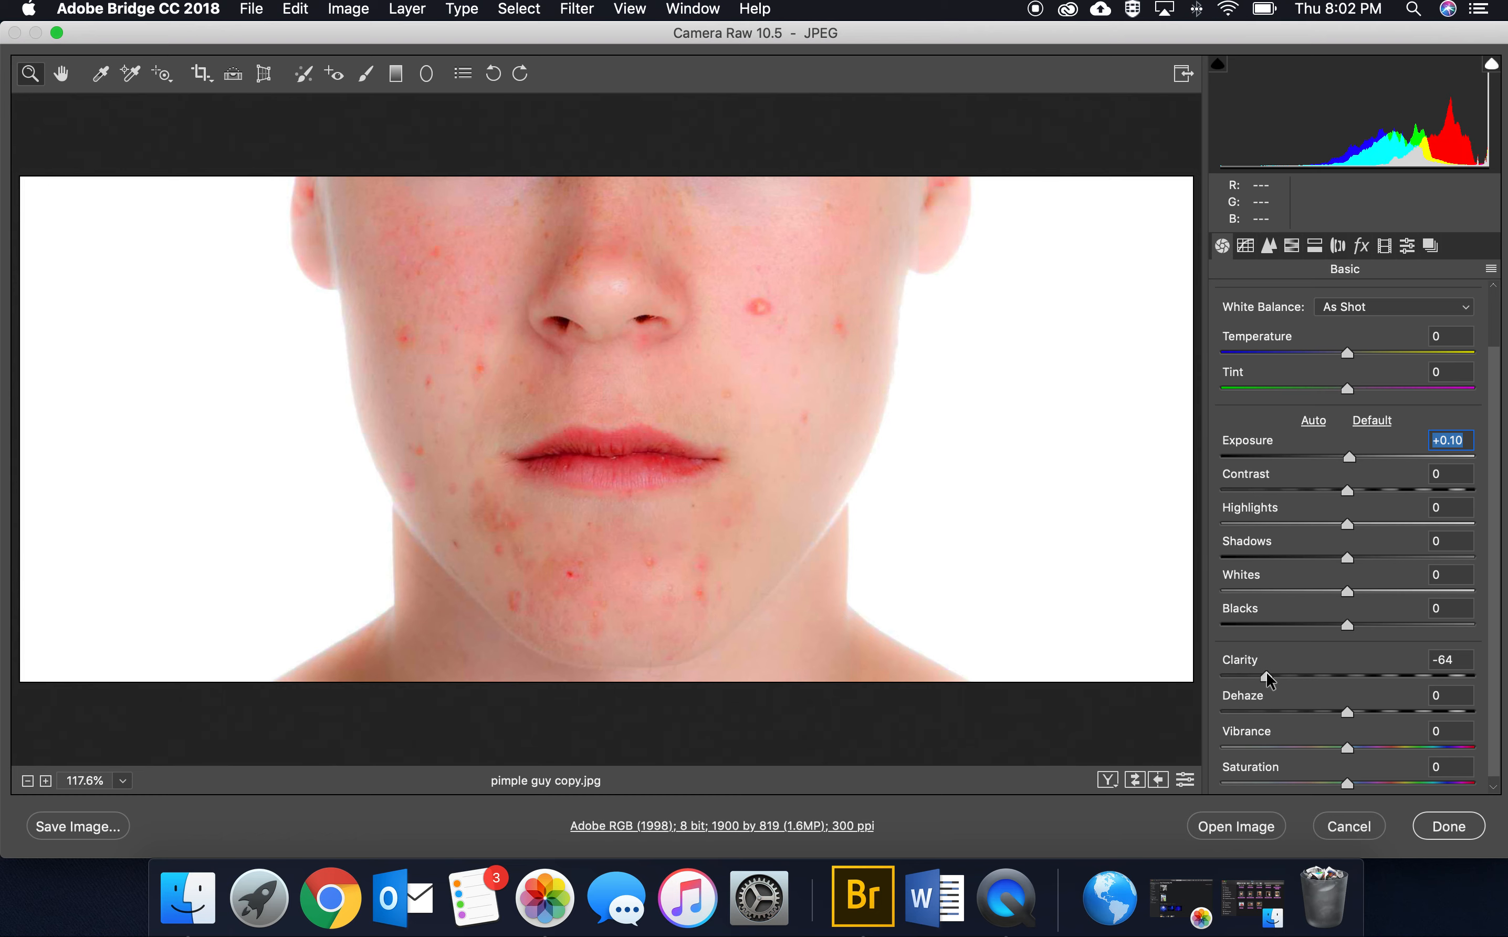
pyautogui.moveTo(1268, 672); pyautogui.dragTo(1349, 674)
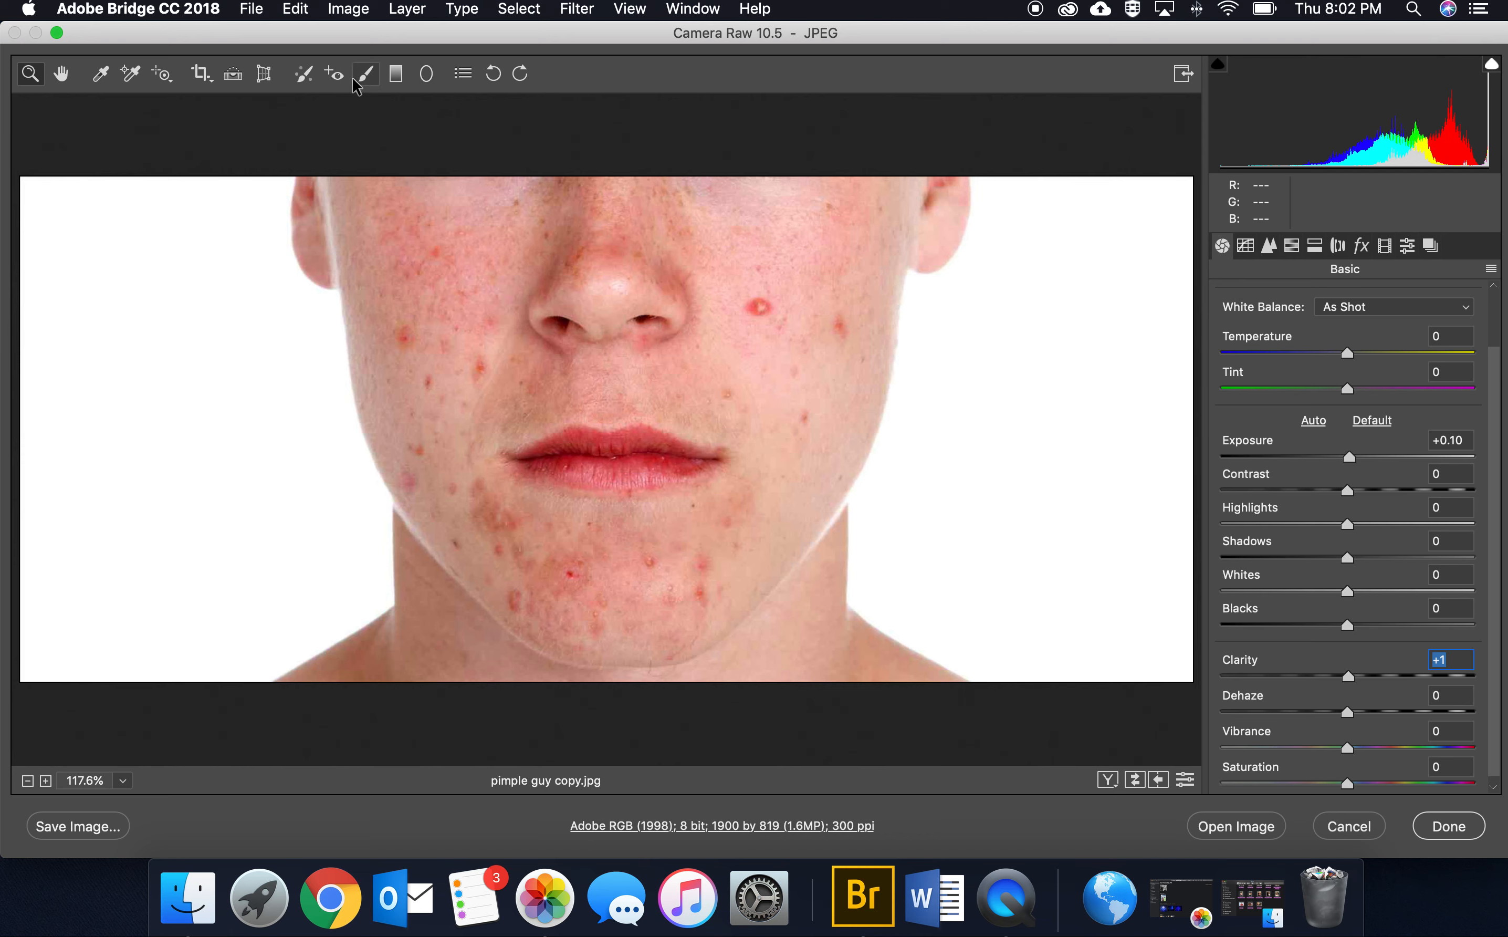
# Step: Set up Spot Removal with type Clone, size 11 and feather 65
pyautogui.click(305, 75)
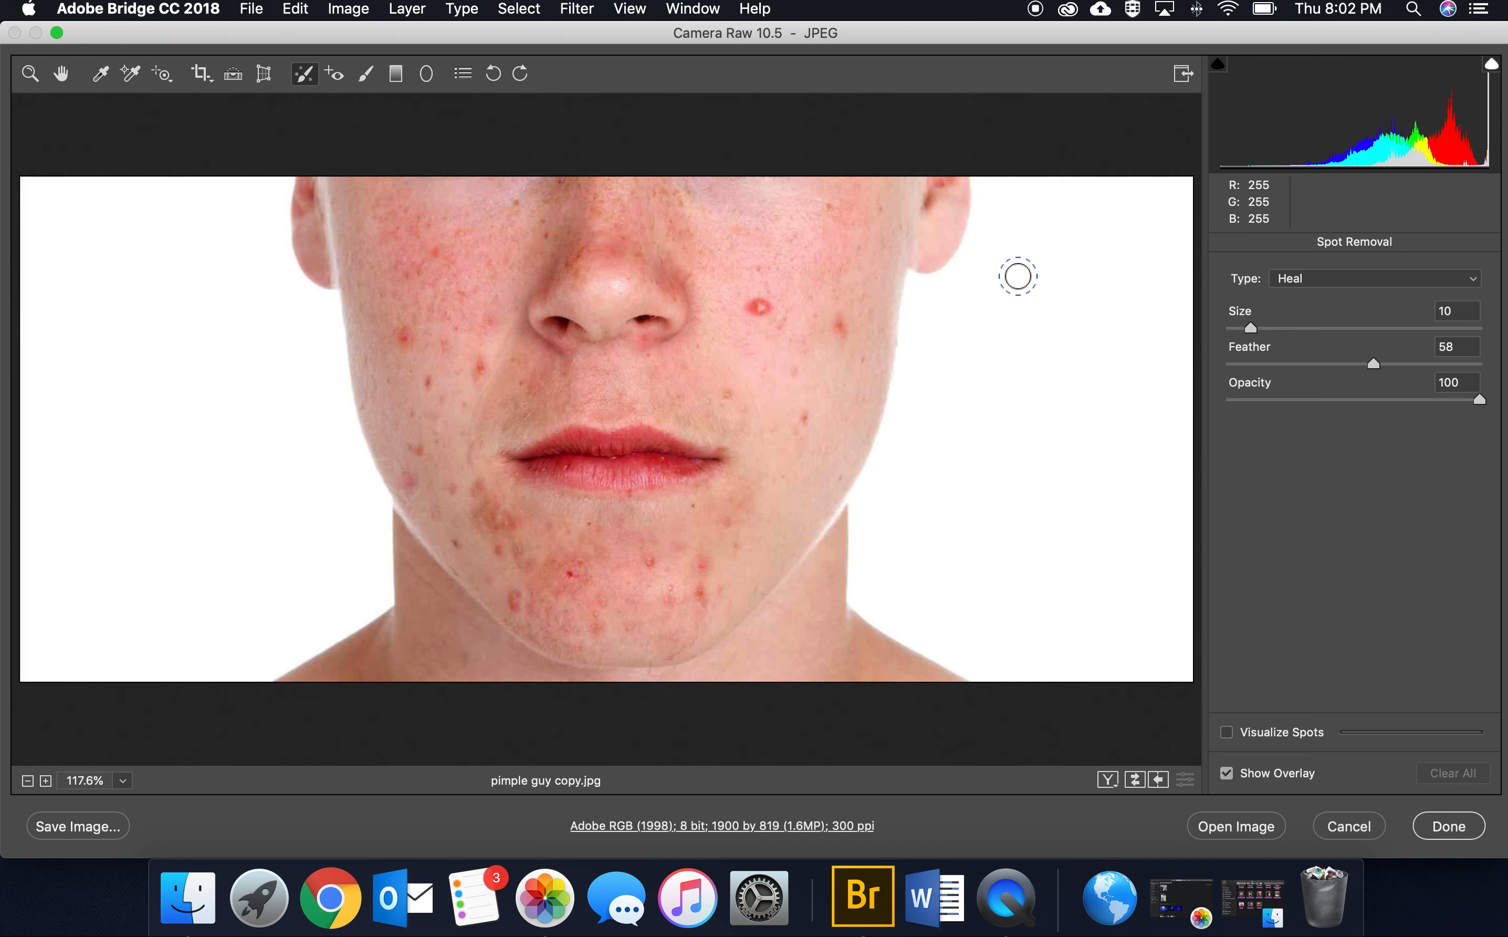
pyautogui.click(1471, 289)
pyautogui.click(1288, 291)
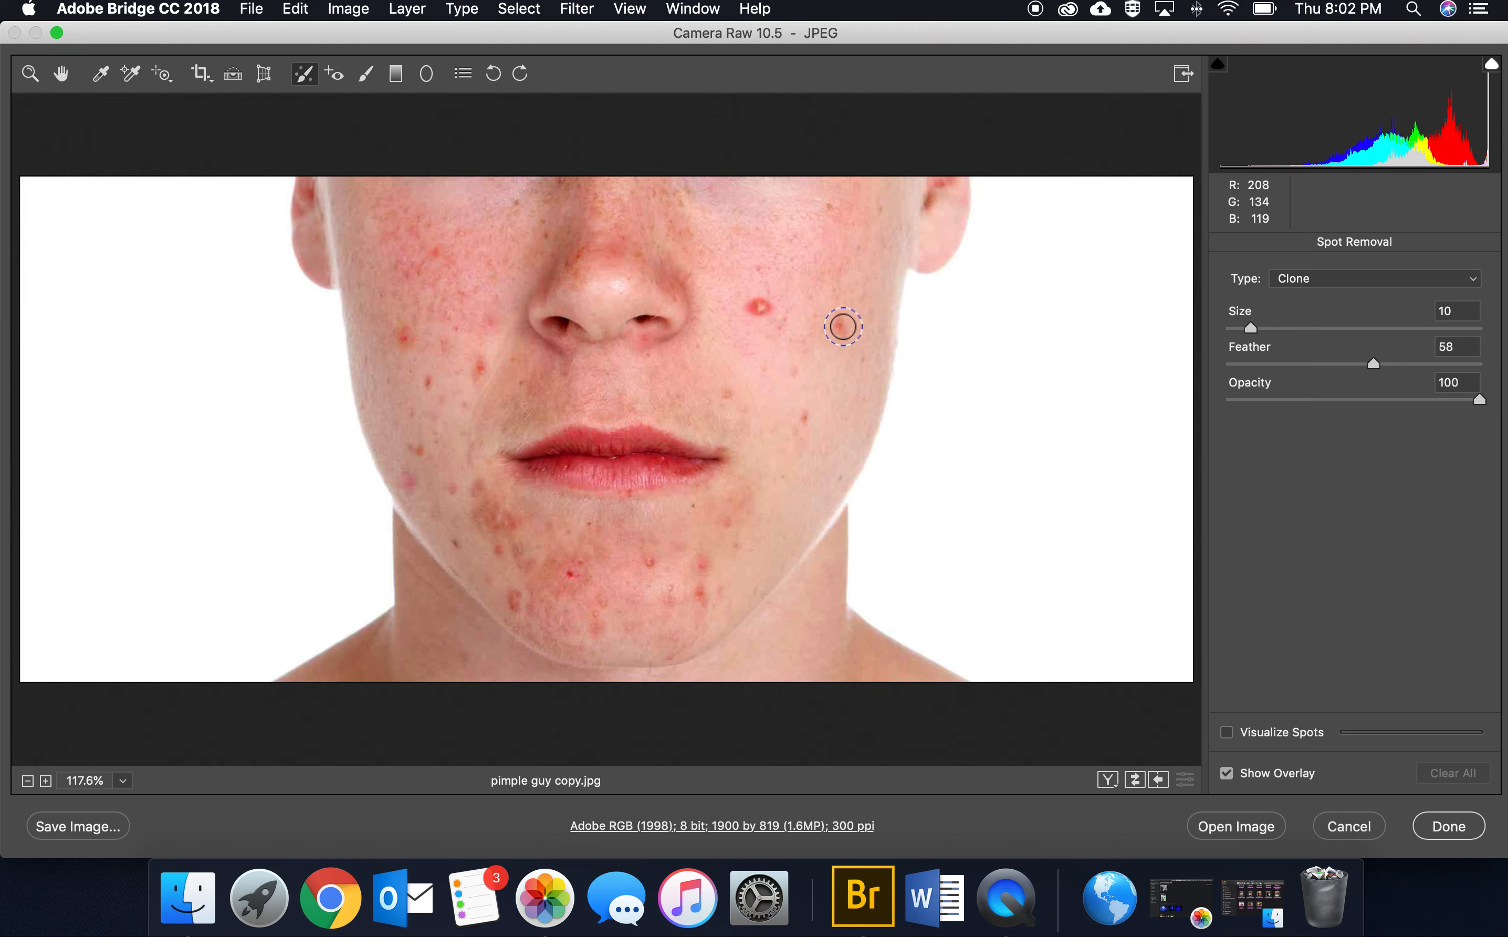
pyautogui.moveTo(1245, 332); pyautogui.dragTo(1253, 329)
pyautogui.moveTo(1371, 362); pyautogui.dragTo(1391, 363)
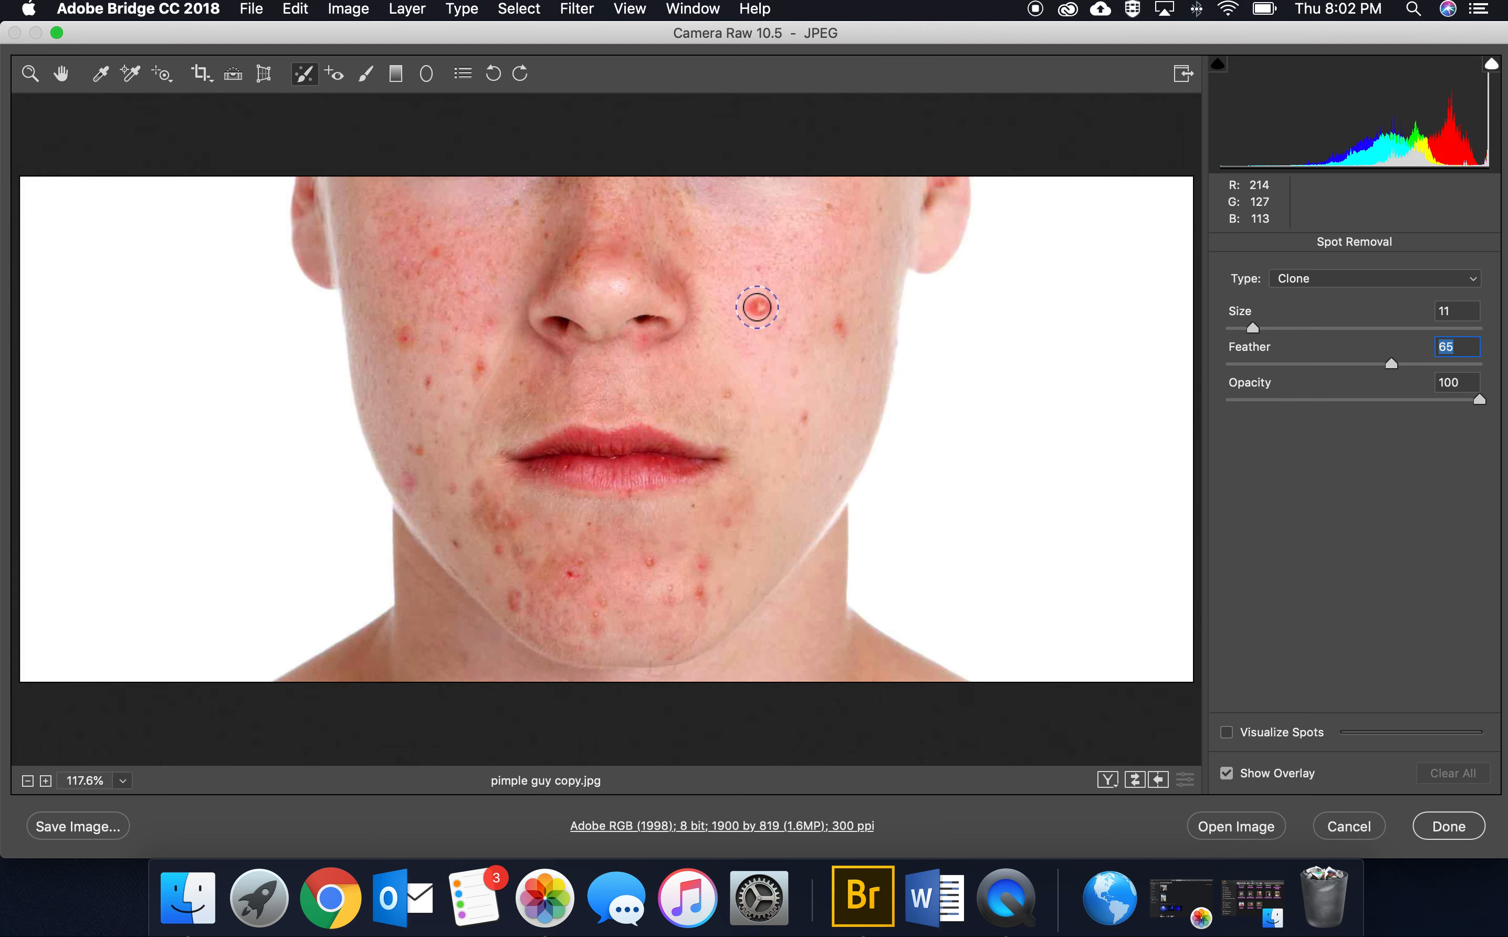
# Step: Clone out the blemishes on the cheek and chin in the right half of the face, shrinking the outer cheek spot to fit
pyautogui.click(760, 306)
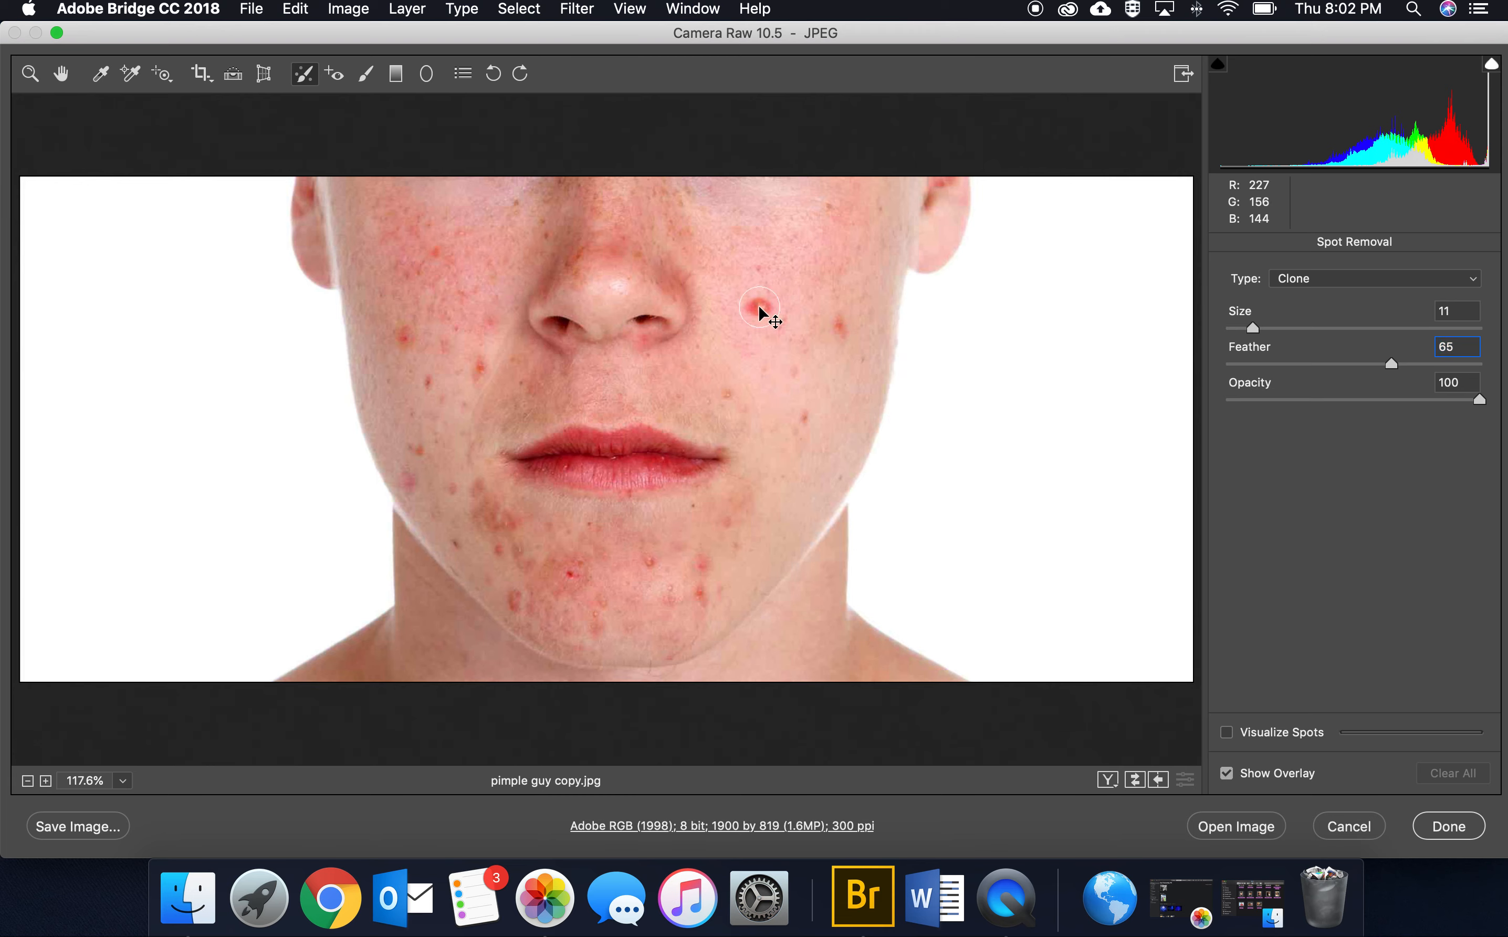
pyautogui.click(839, 325)
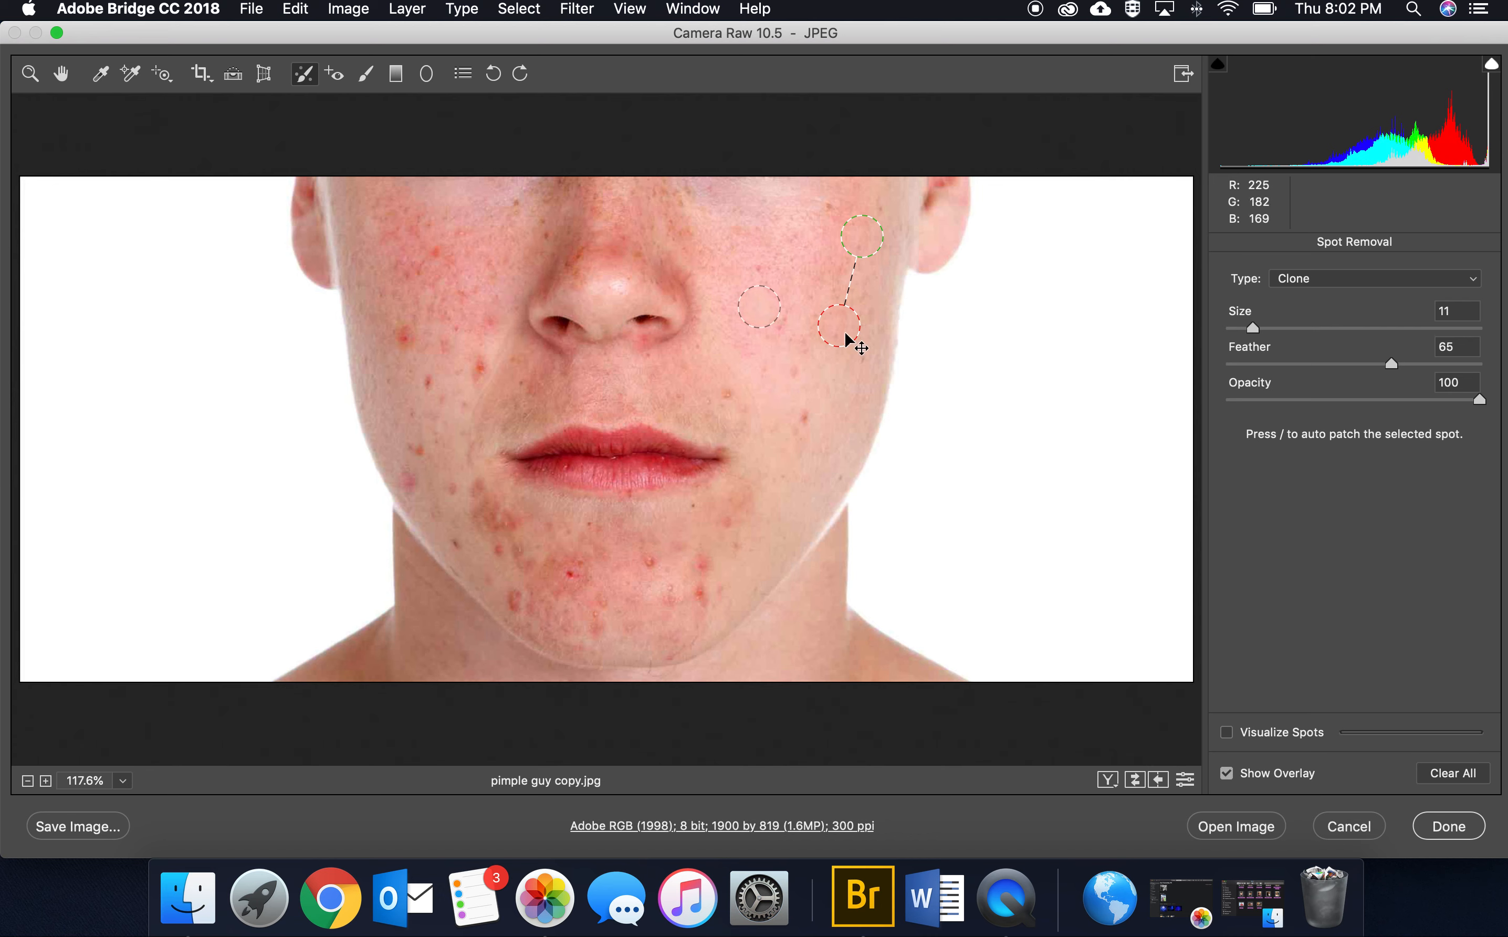
pyautogui.moveTo(853, 341); pyautogui.dragTo(848, 335)
pyautogui.click(774, 325)
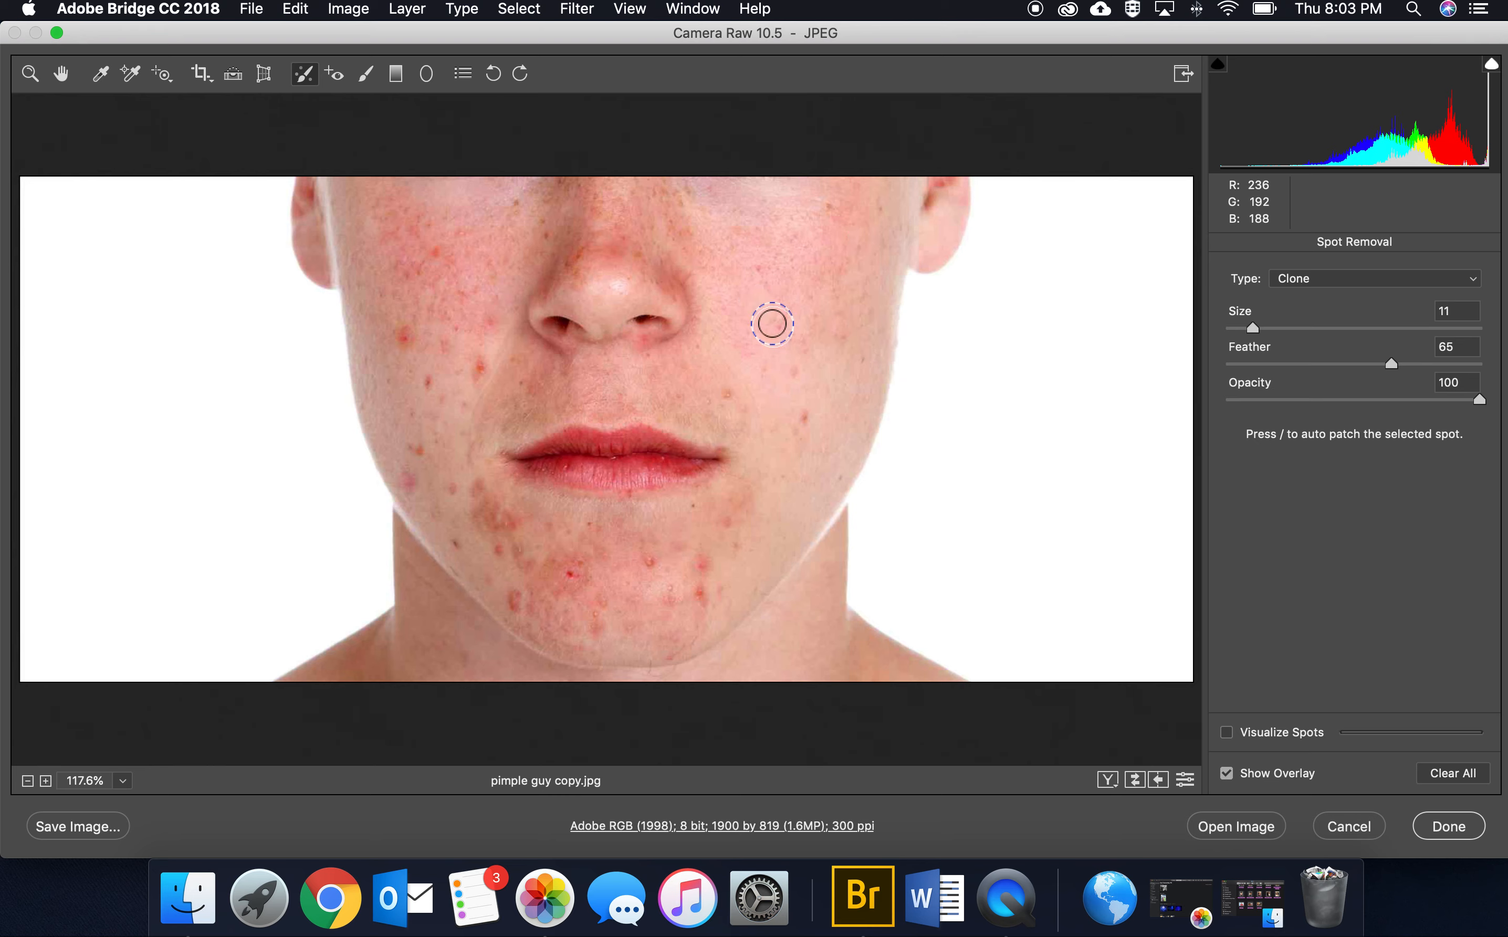
pyautogui.moveTo(794, 321); pyautogui.dragTo(789, 313)
pyautogui.click(799, 416)
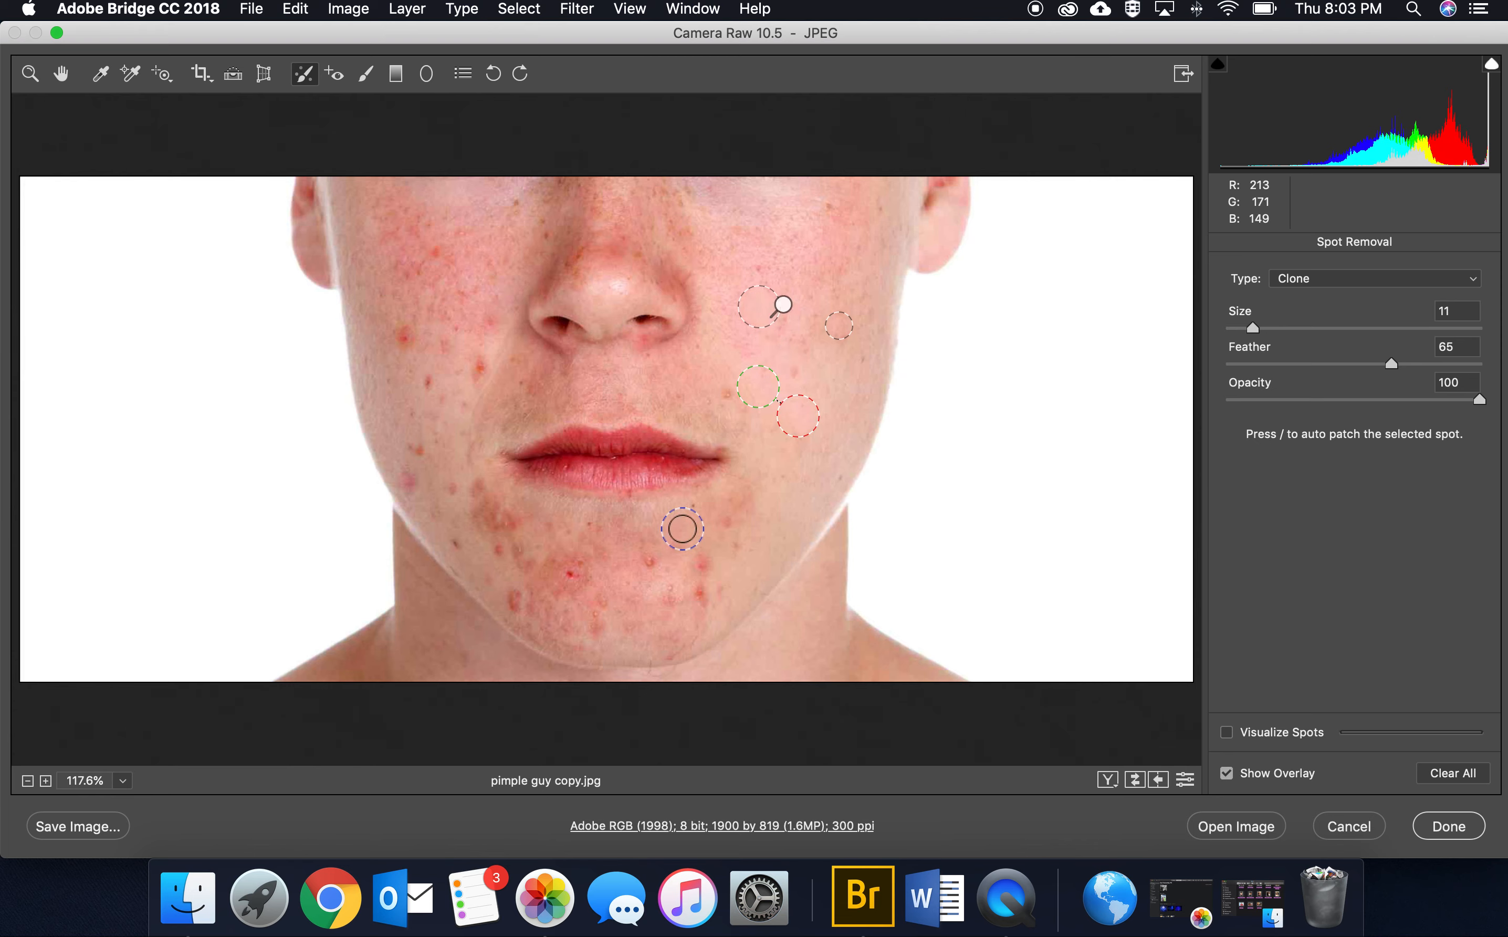
pyautogui.click(649, 558)
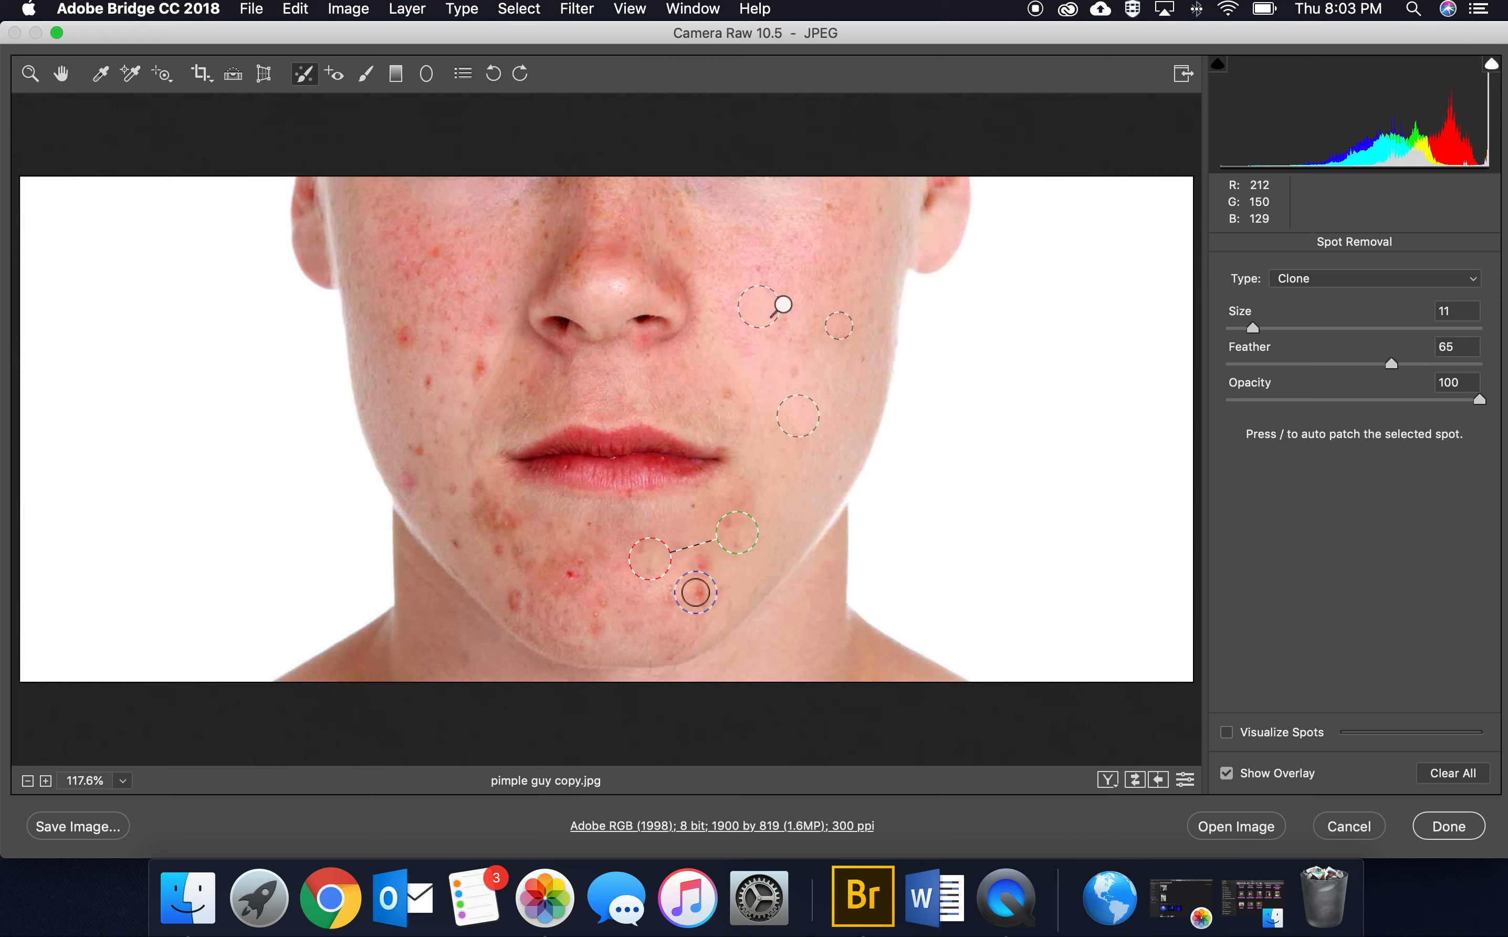
pyautogui.click(705, 565)
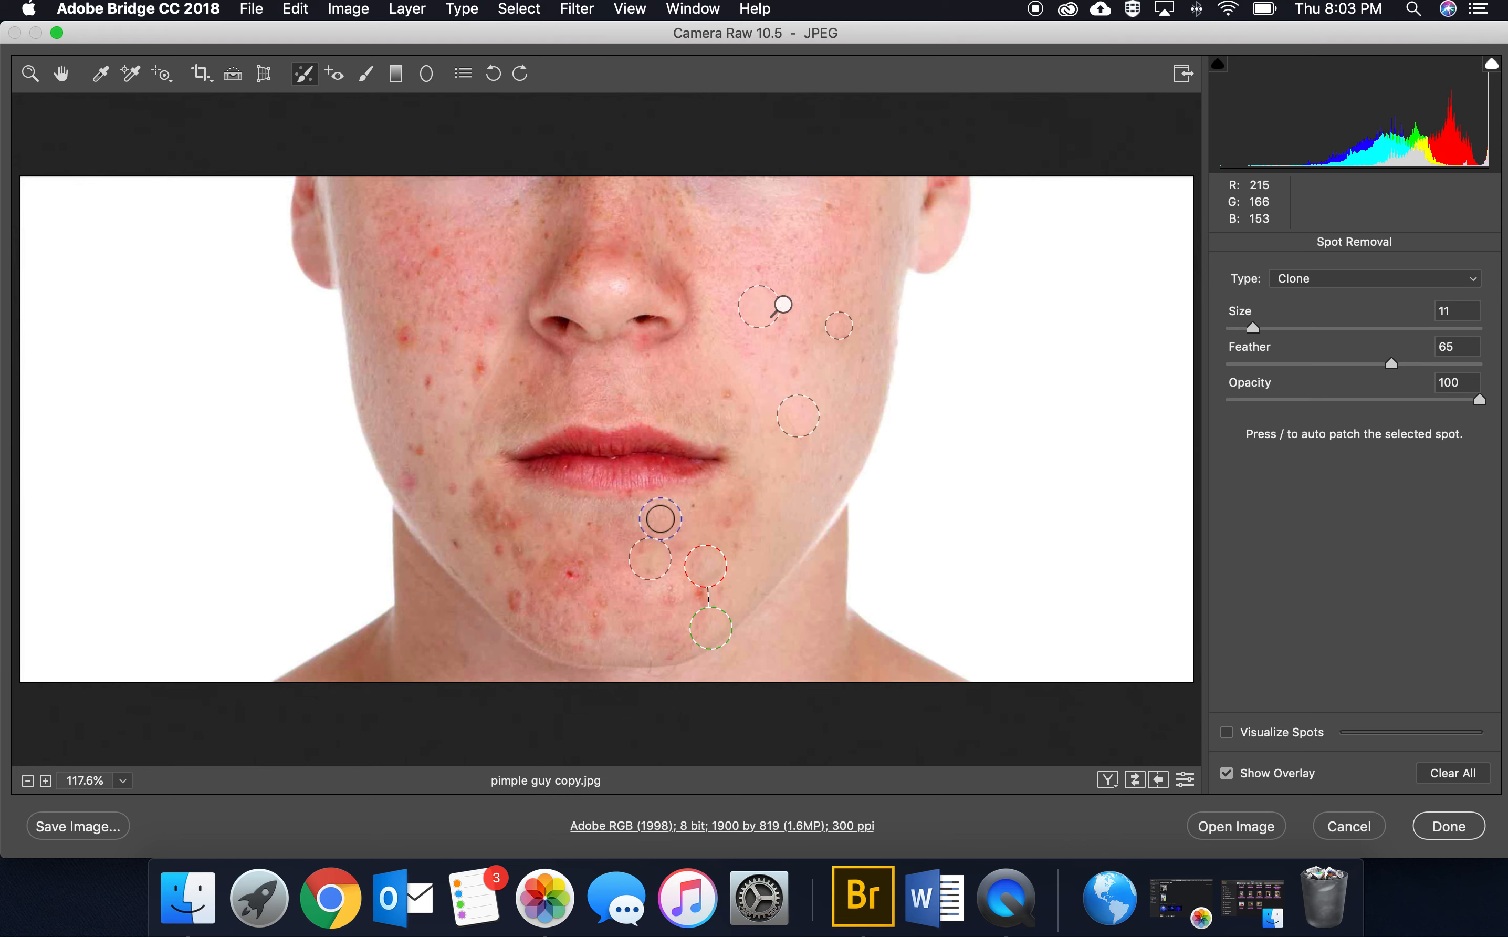
# Step: Clone out the blemishes on the cheek and outer jaw in the left half of the face
pyautogui.click(403, 335)
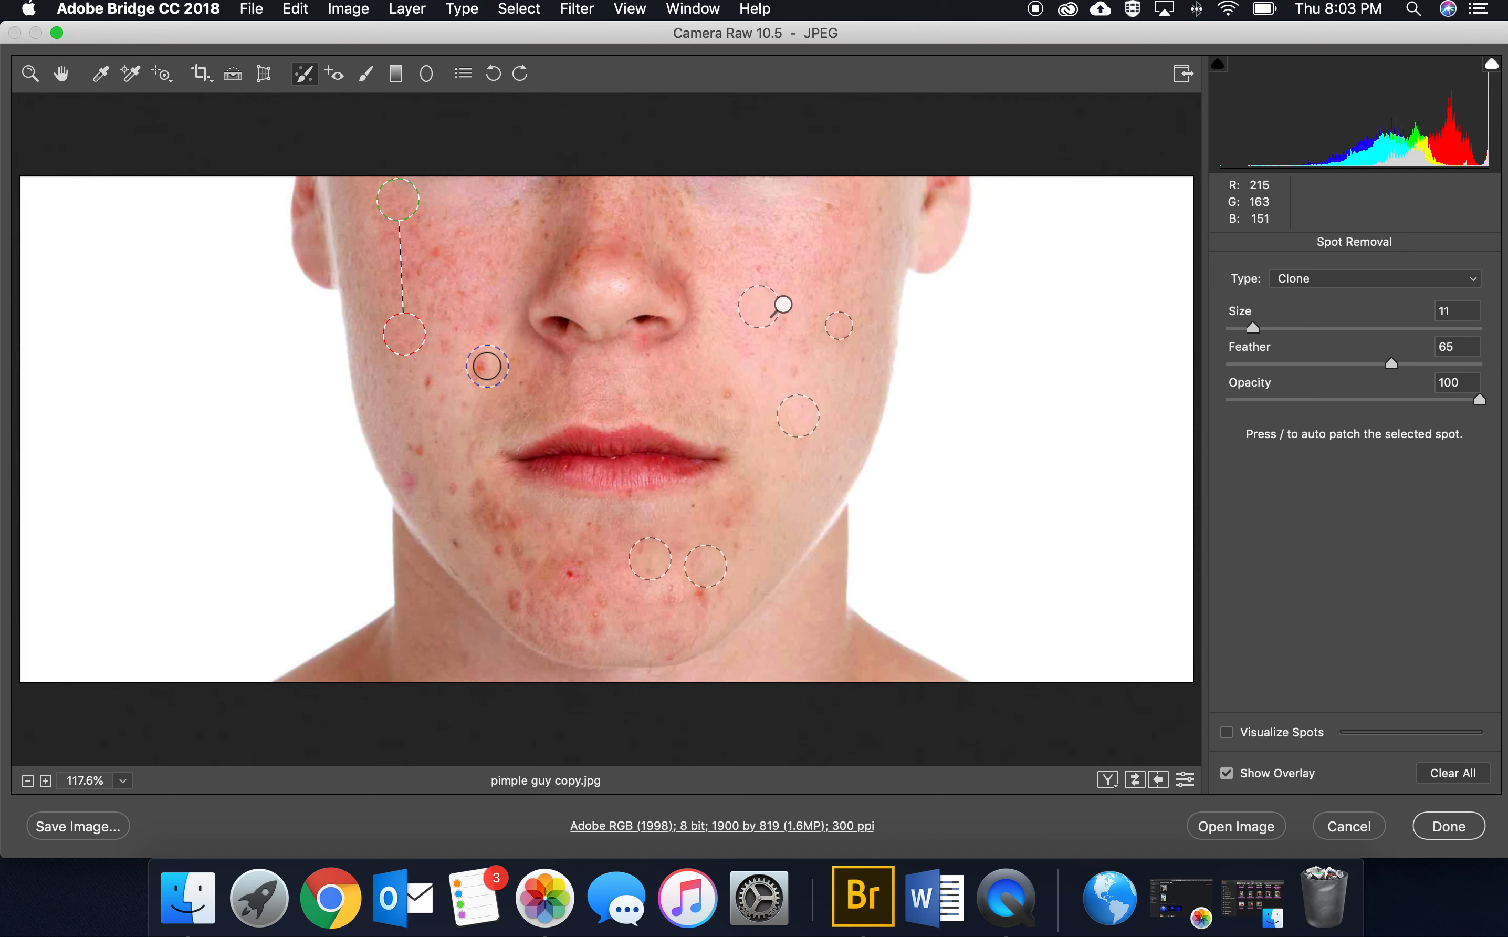
pyautogui.click(486, 365)
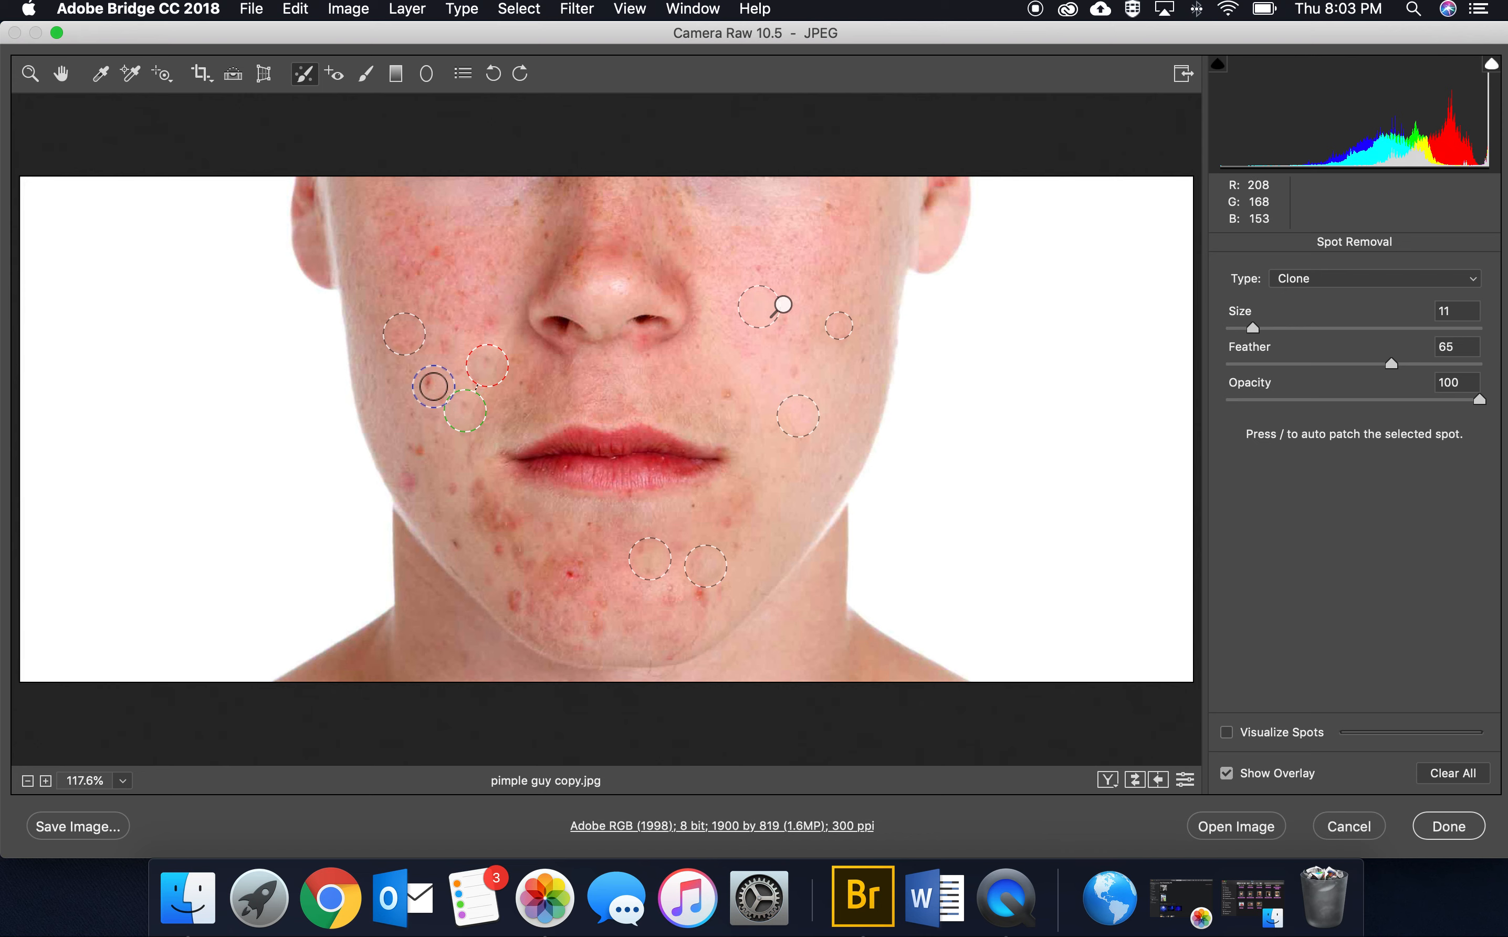
pyautogui.click(432, 382)
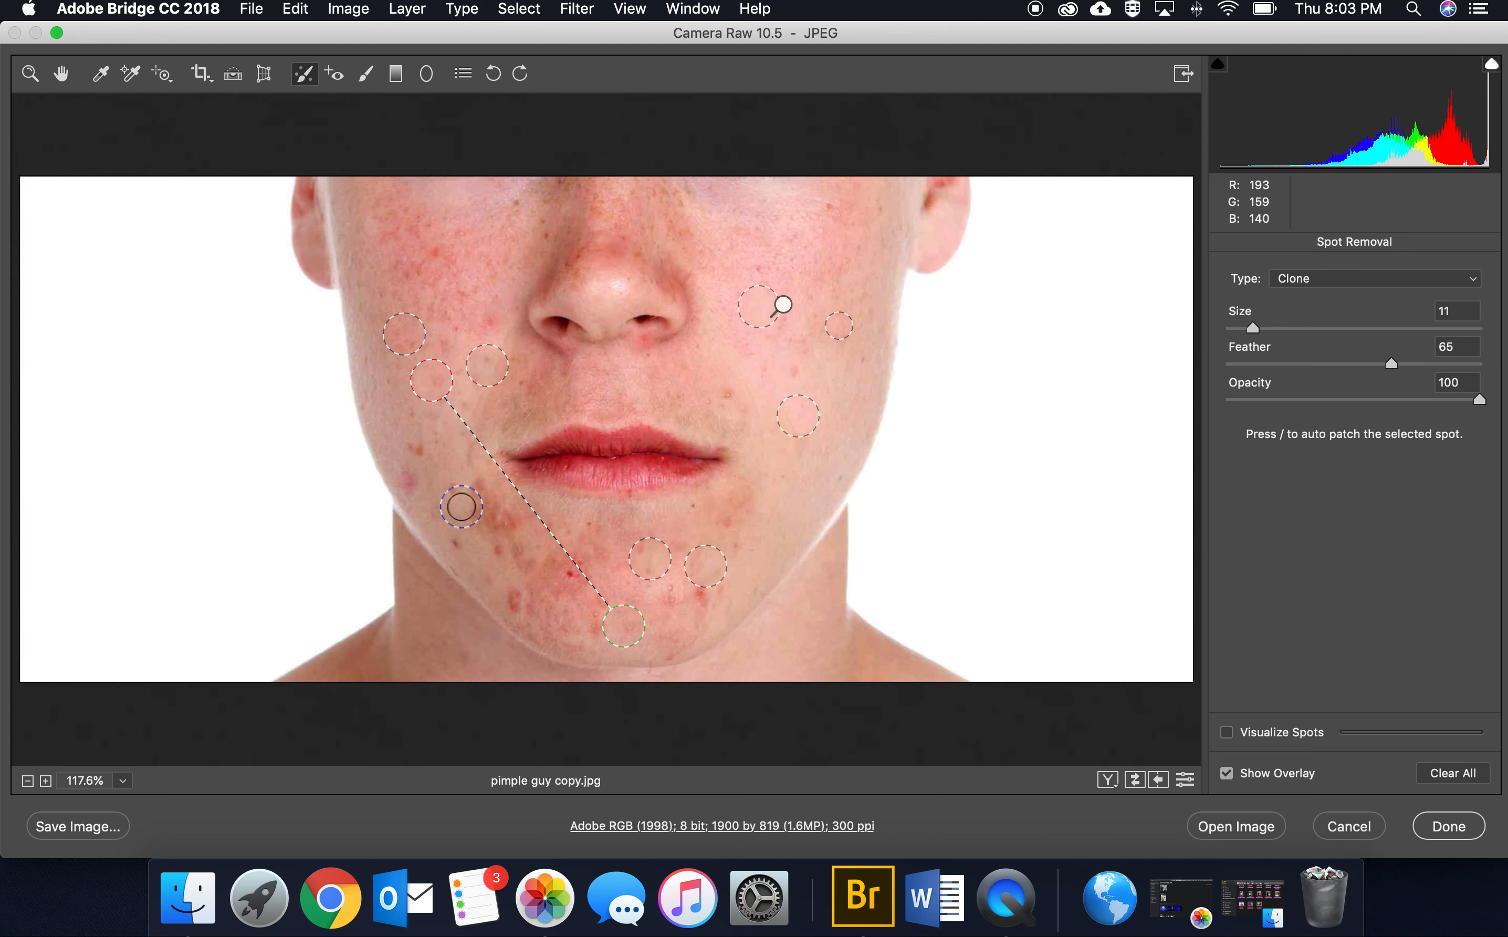
pyautogui.click(409, 480)
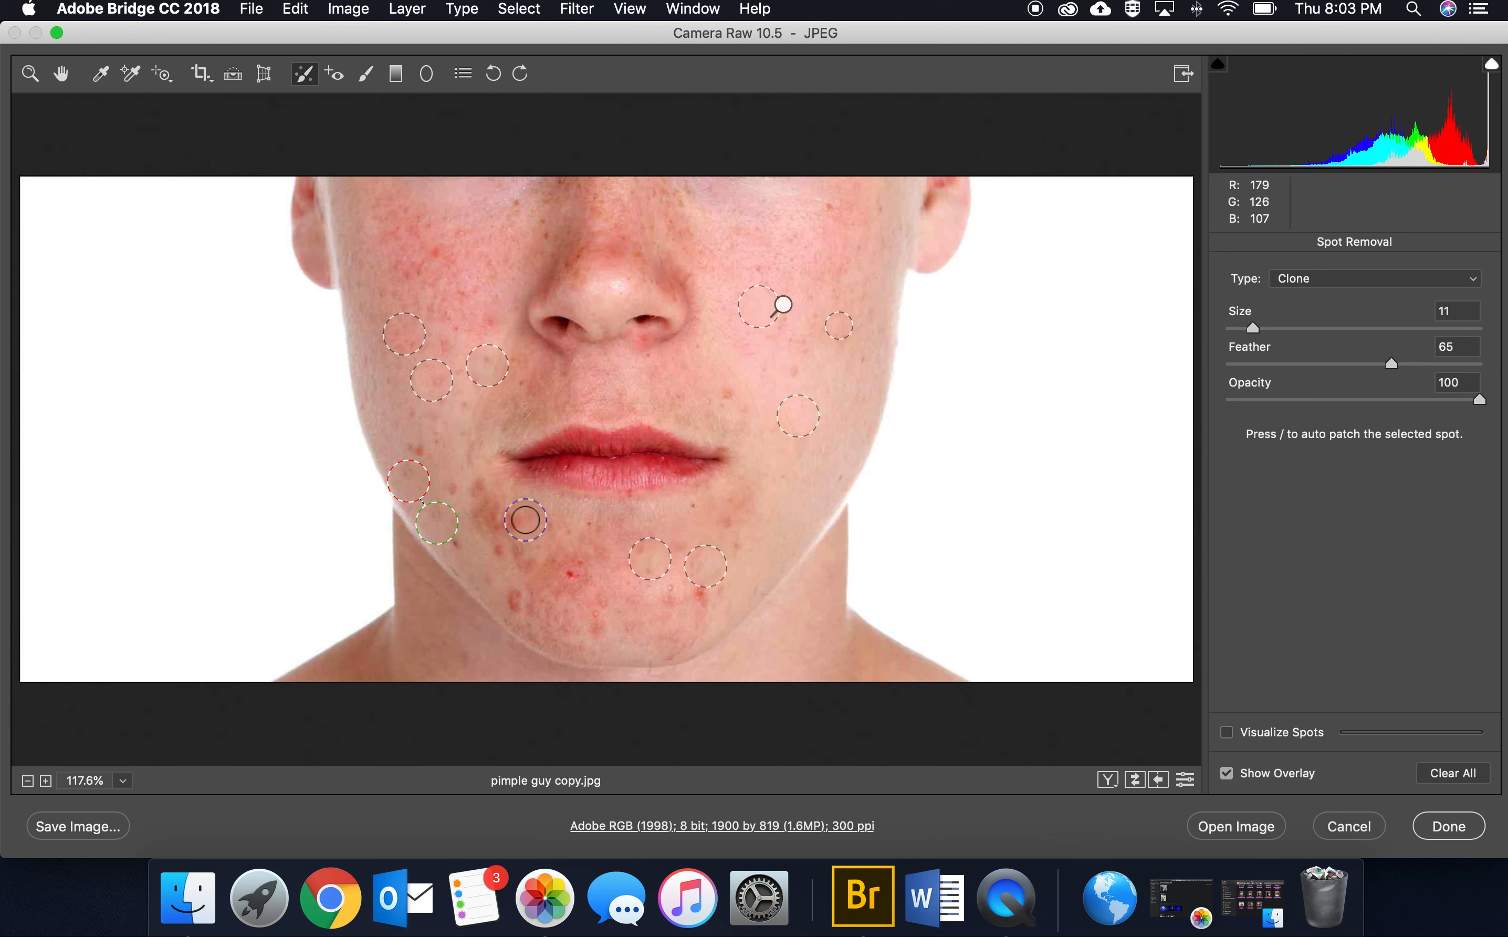
# Step: Clone out the red patches beside the mouth corner and across the left and middle of the chin
pyautogui.click(496, 519)
pyautogui.click(513, 599)
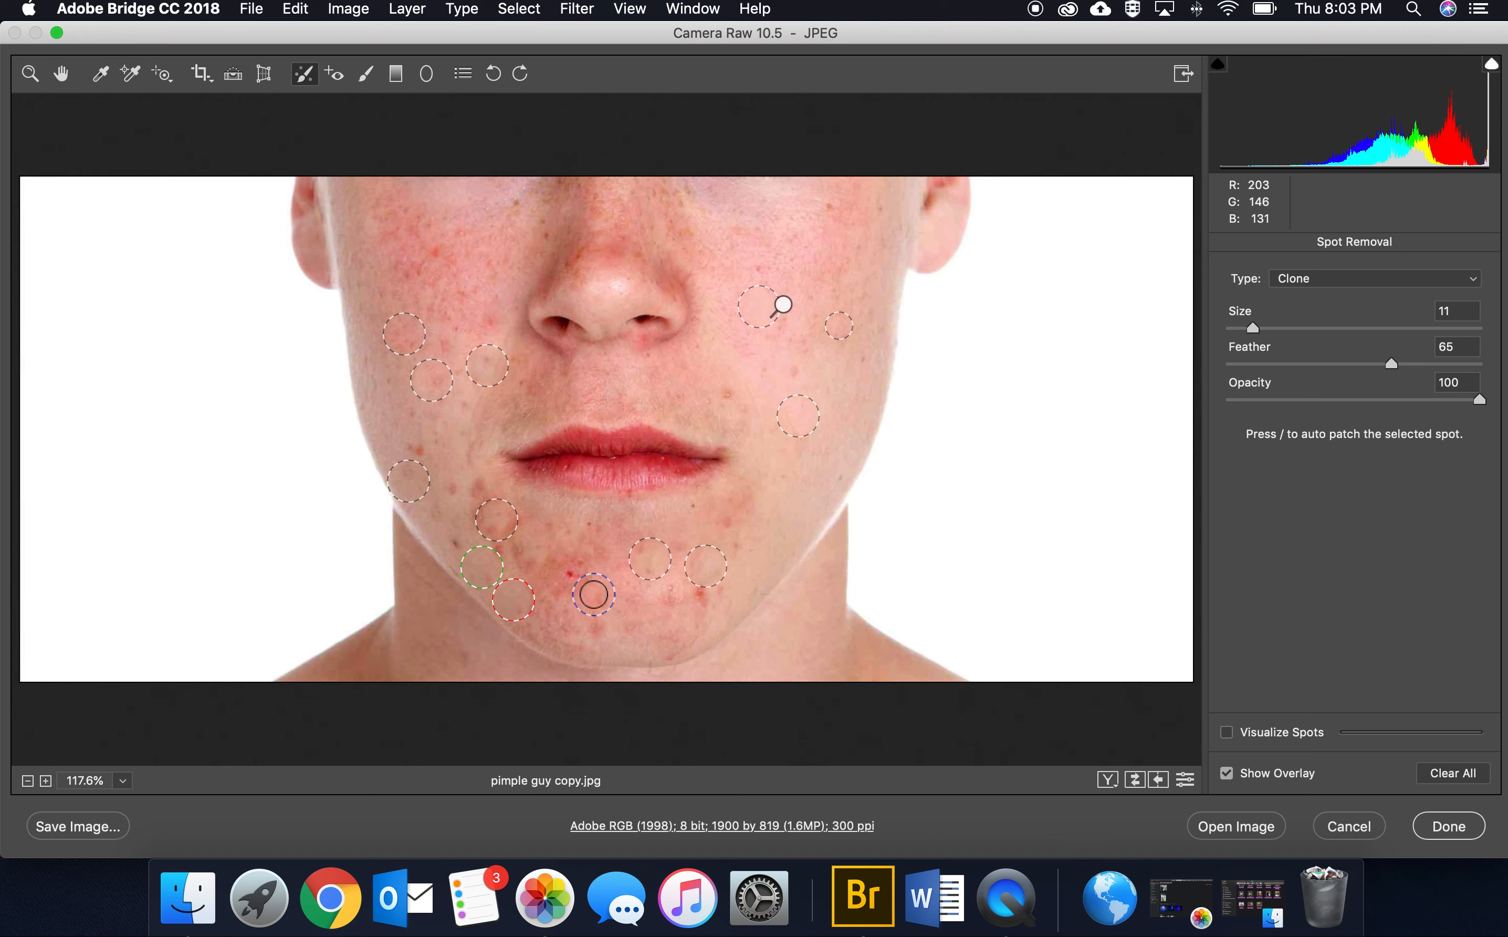
pyautogui.click(575, 574)
pyautogui.click(608, 600)
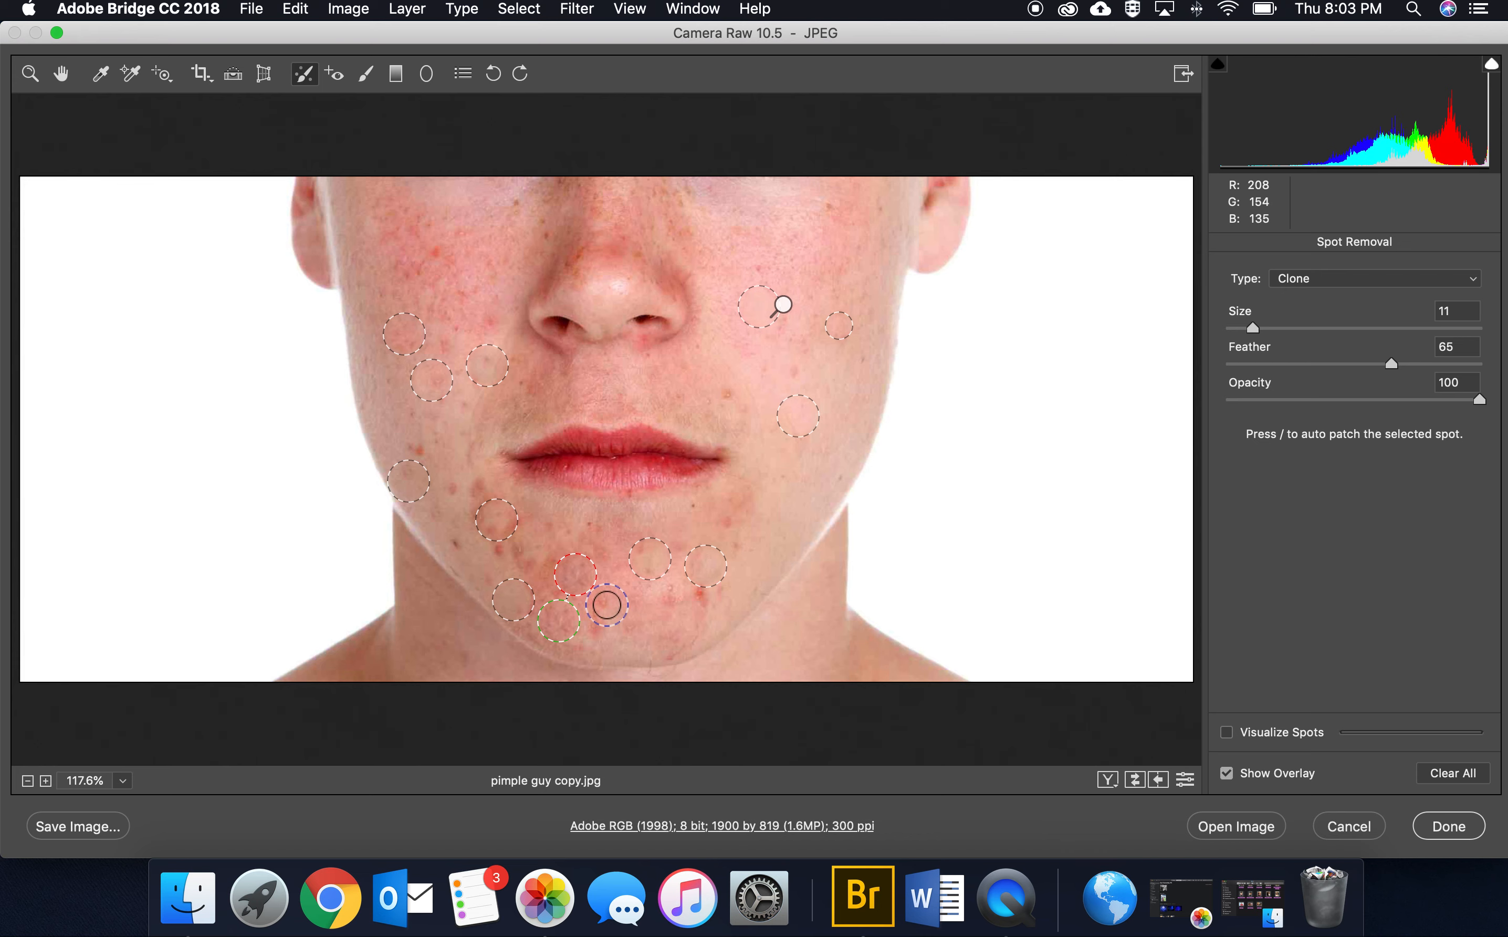
# Step: Clone out small chin and jaw blemishes with a spot size of 6, shrink the spot beside the nose, and leave Spot Removal
pyautogui.moveTo(1256, 323); pyautogui.dragTo(1245, 324)
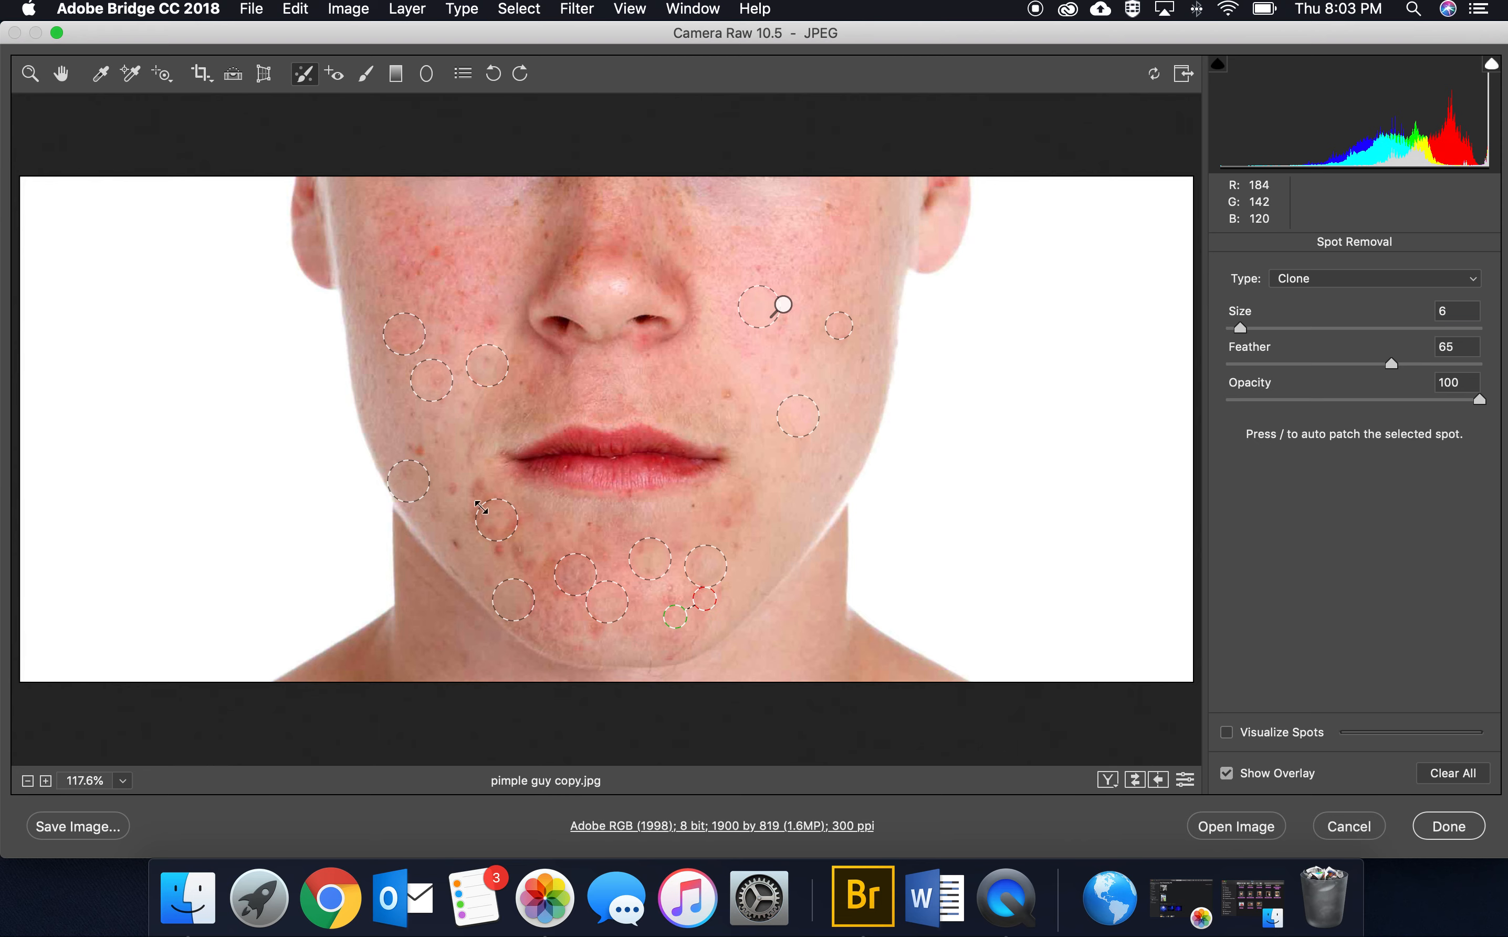
pyautogui.click(483, 490)
pyautogui.click(455, 542)
pyautogui.click(508, 361)
pyautogui.moveTo(506, 364)
pyautogui.mouseDown()
pyautogui.moveTo(527, 401)
pyautogui.moveTo(496, 327)
pyautogui.moveTo(490, 379)
pyautogui.mouseUp()
pyautogui.click(62, 73)
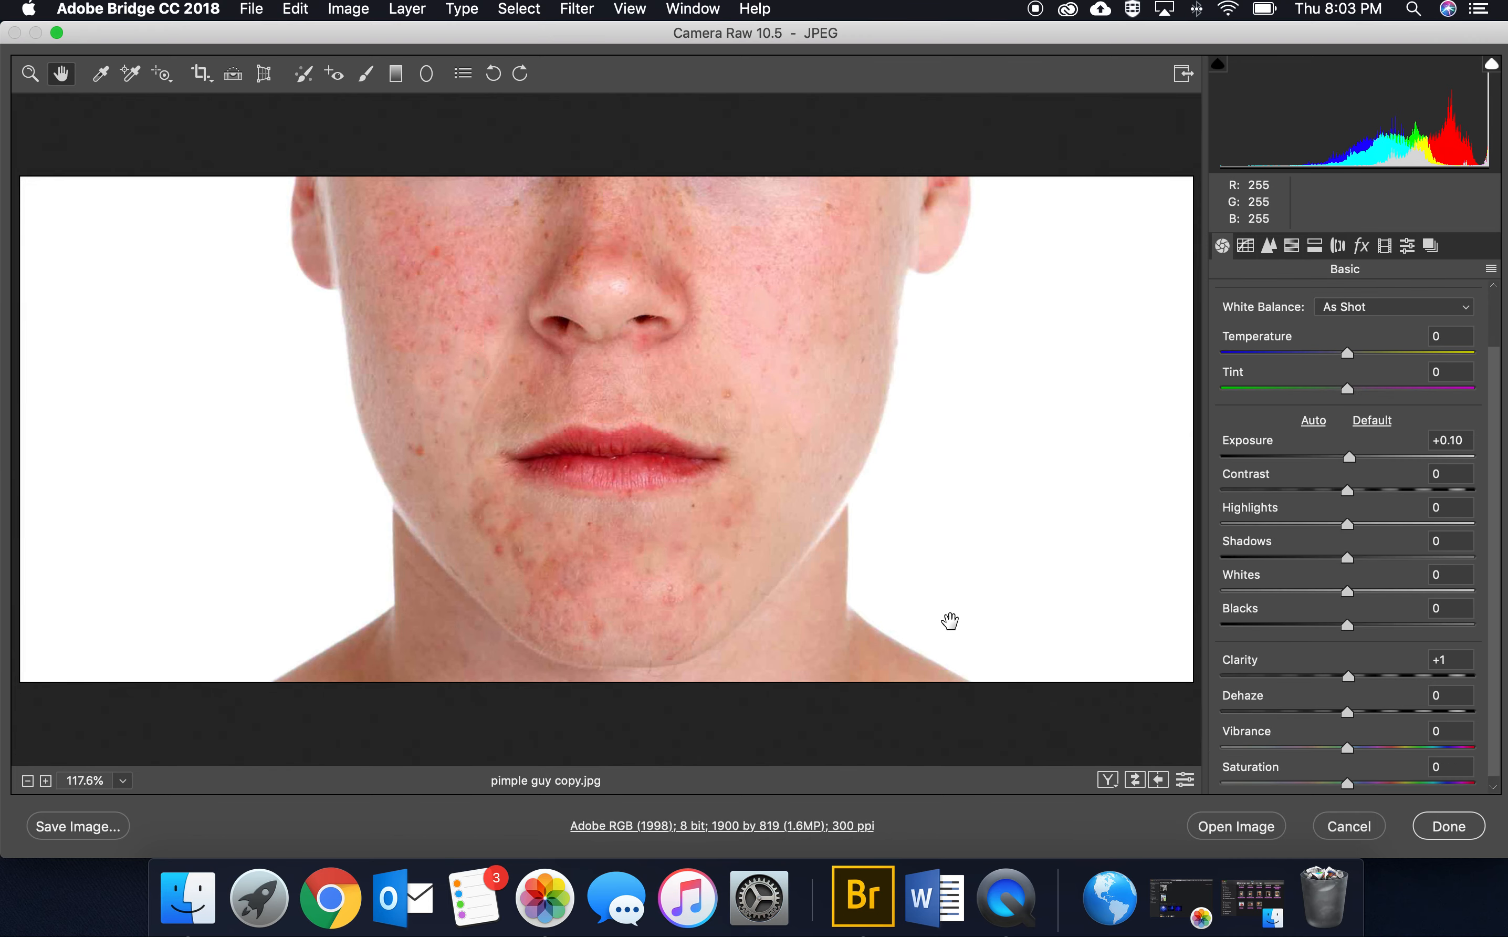
pyautogui.click(30, 76)
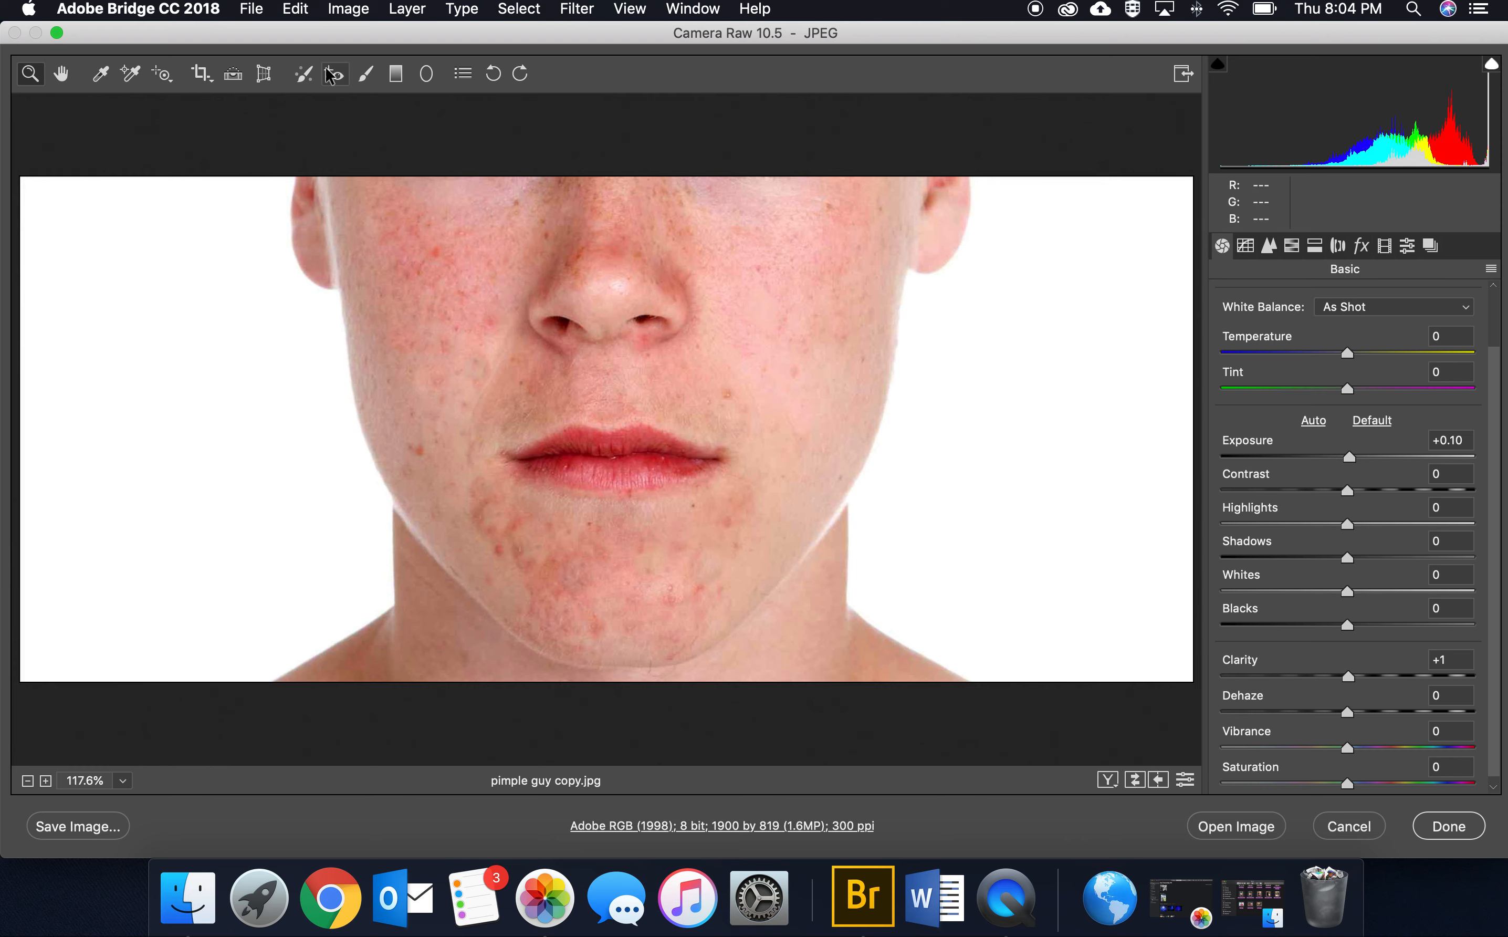
# Step: Activate the Adjustment Brush and reset its local correction settings, without saving a preset
pyautogui.click(371, 77)
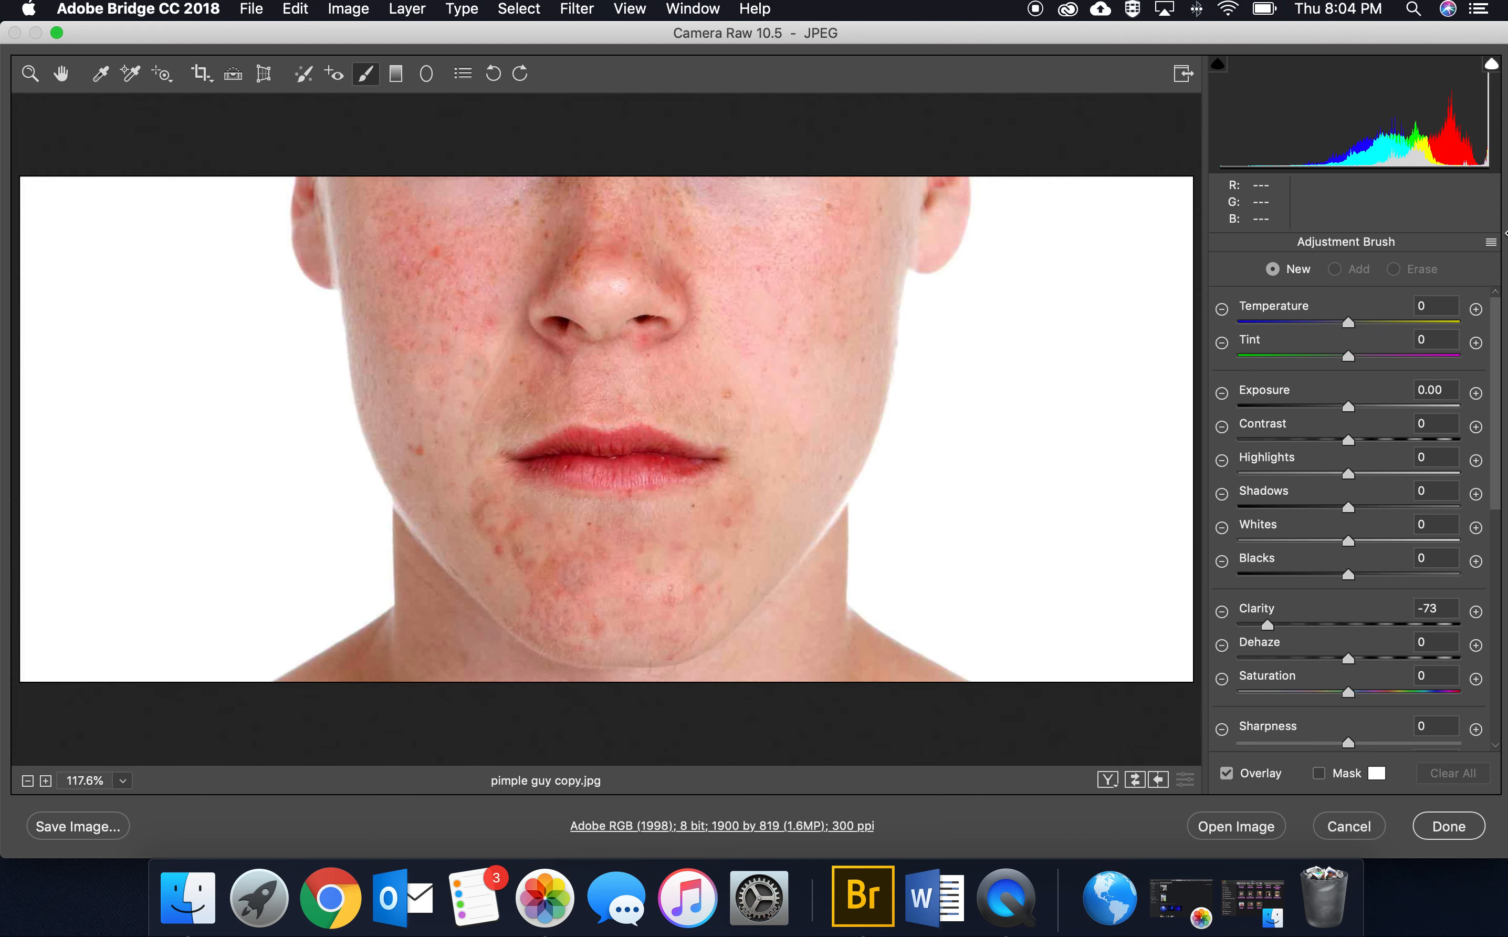
pyautogui.click(1490, 242)
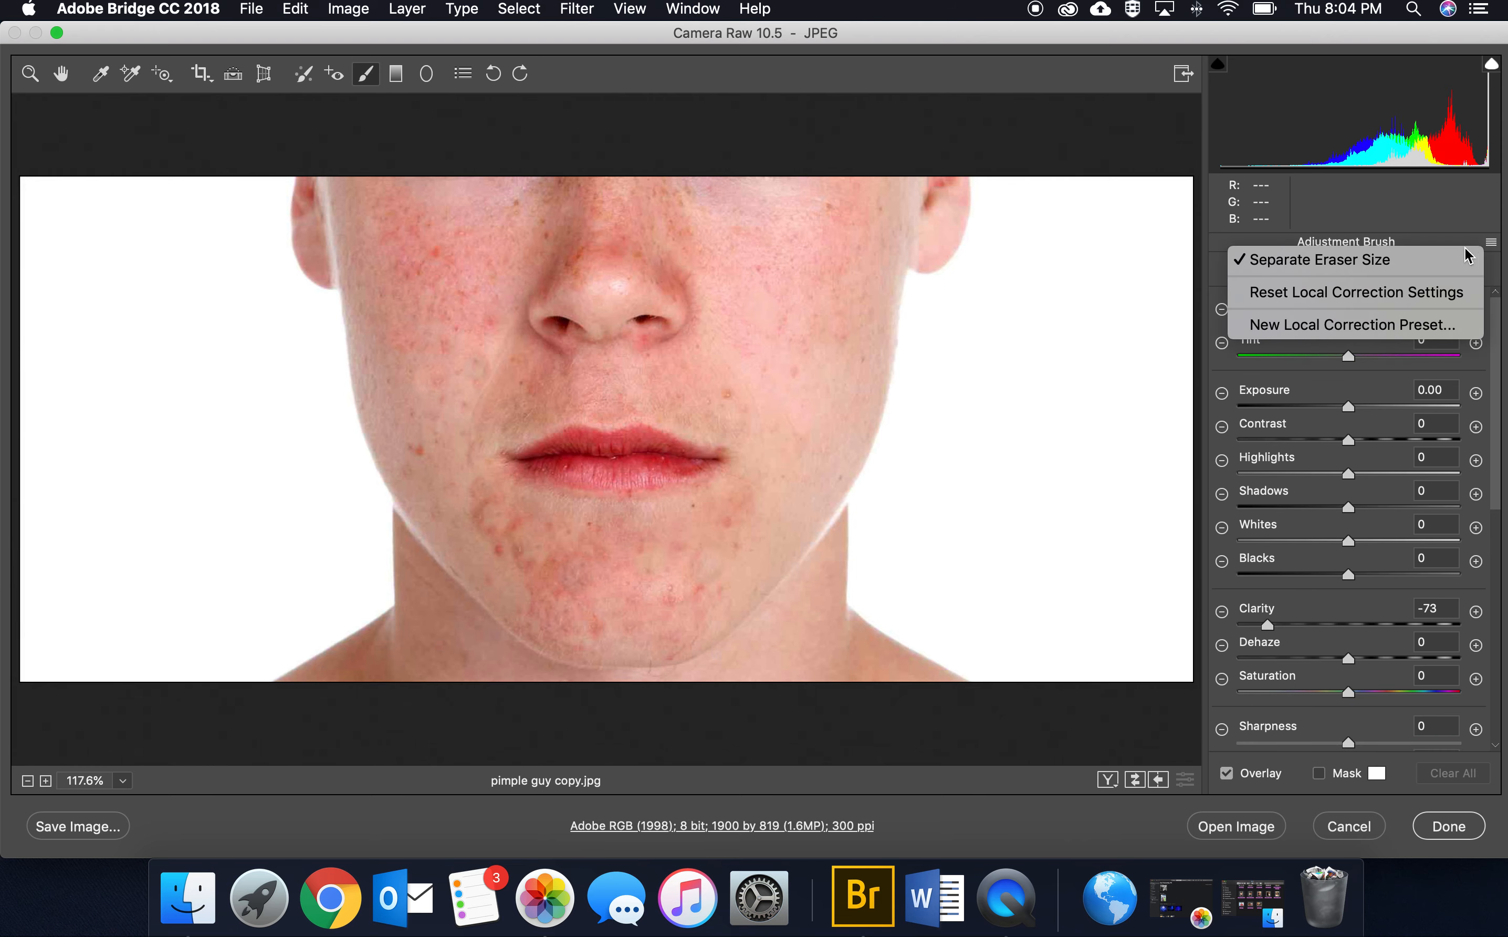
pyautogui.click(1411, 324)
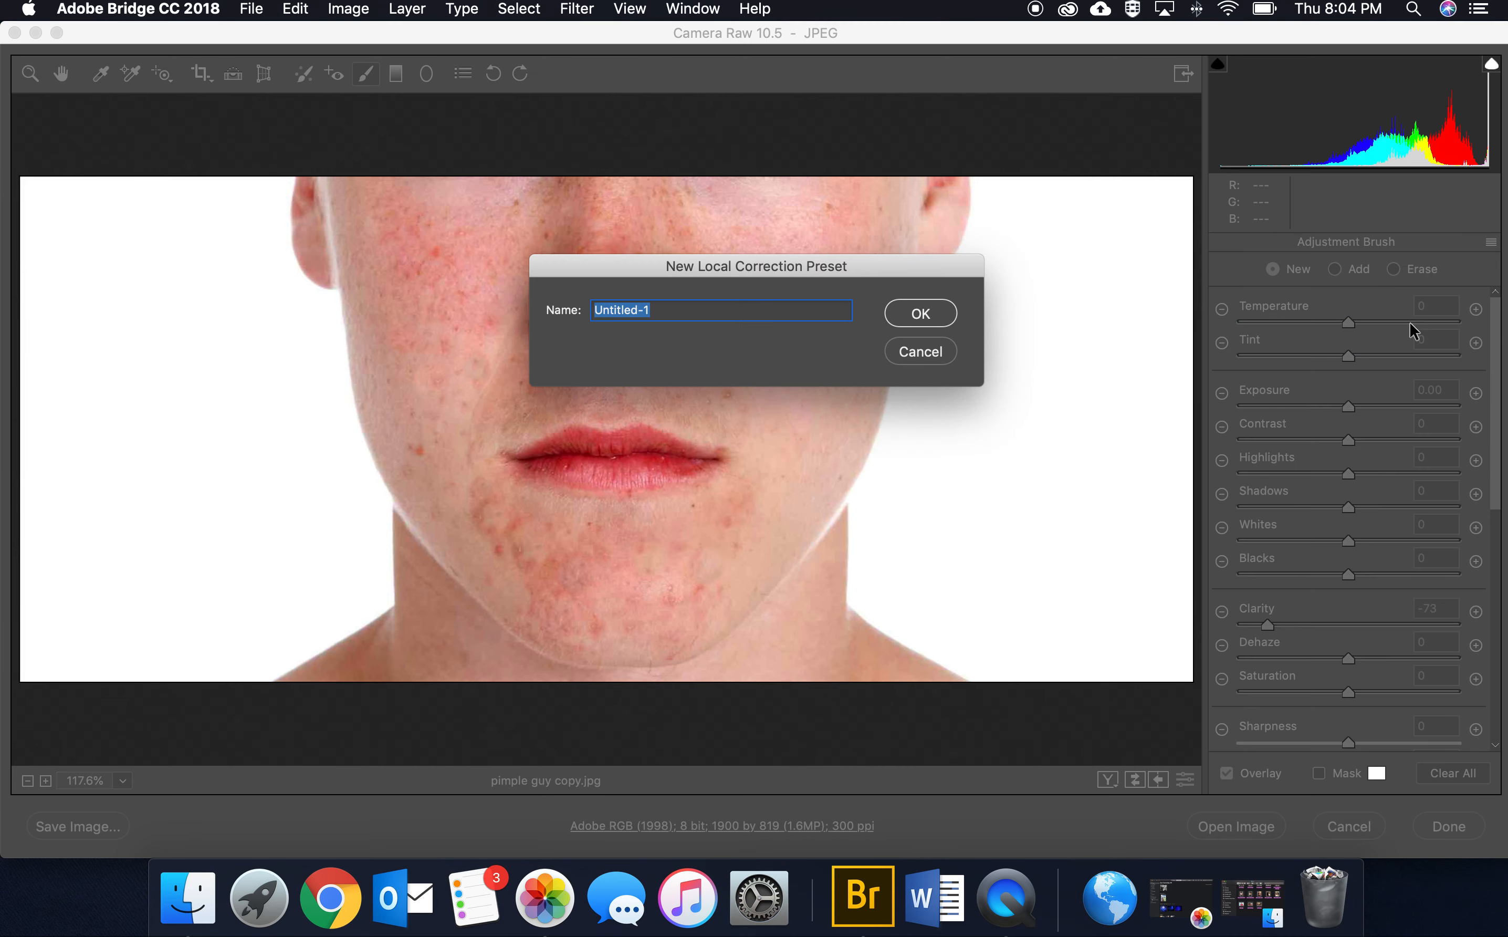
pyautogui.click(920, 352)
pyautogui.click(1491, 242)
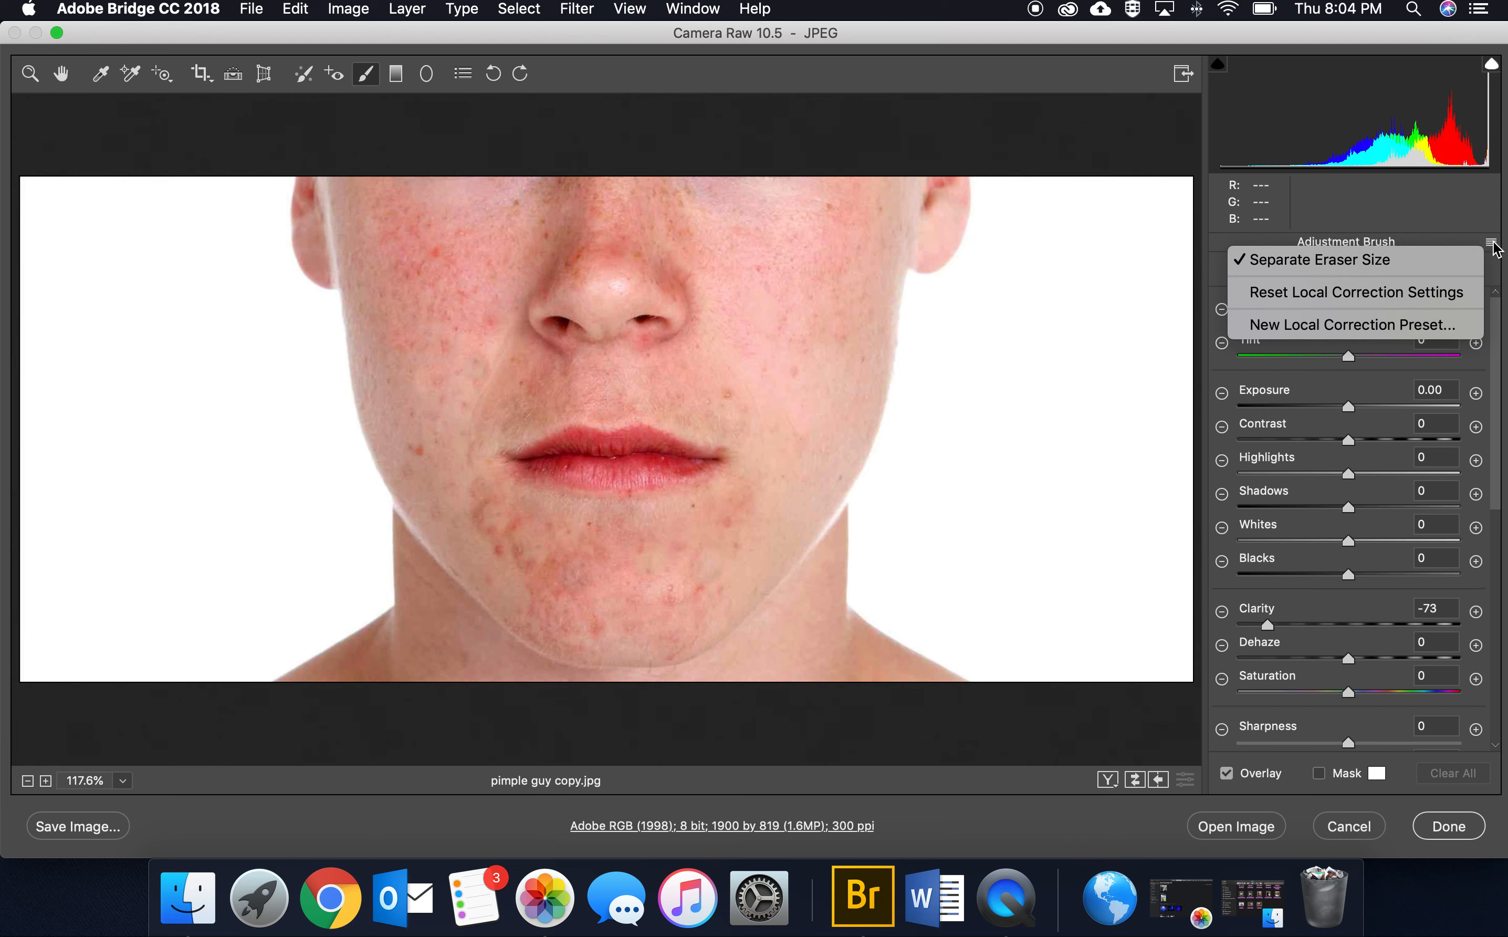
pyautogui.click(1447, 295)
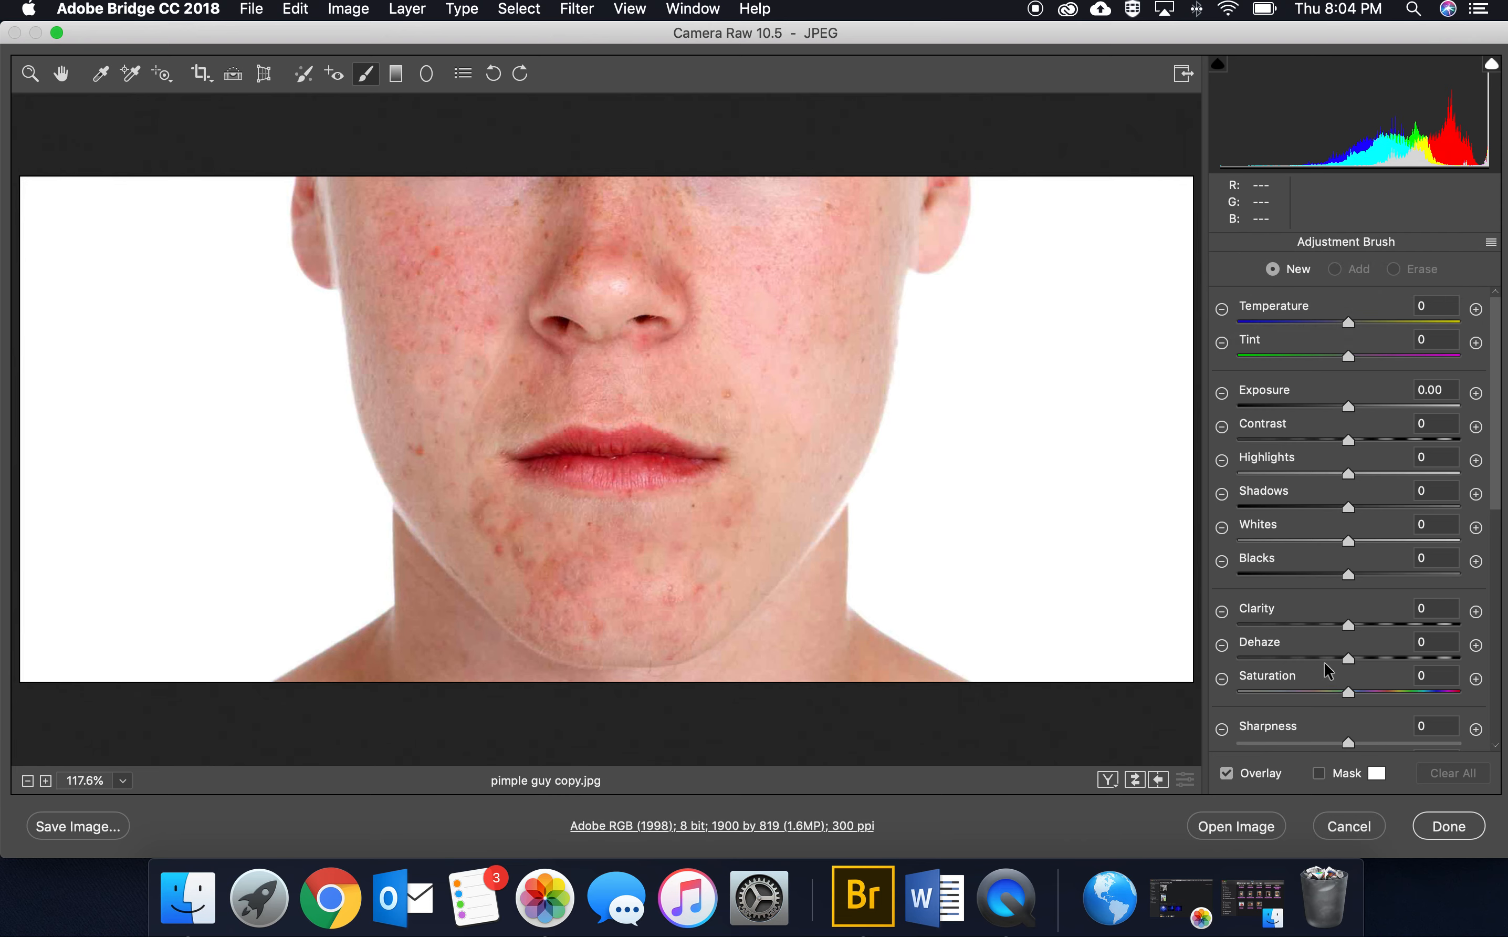
# Step: Set the Adjustment Brush size to 4 and paint over the skin in the right half of the face
pyautogui.scroll(-10, 1383, 570)
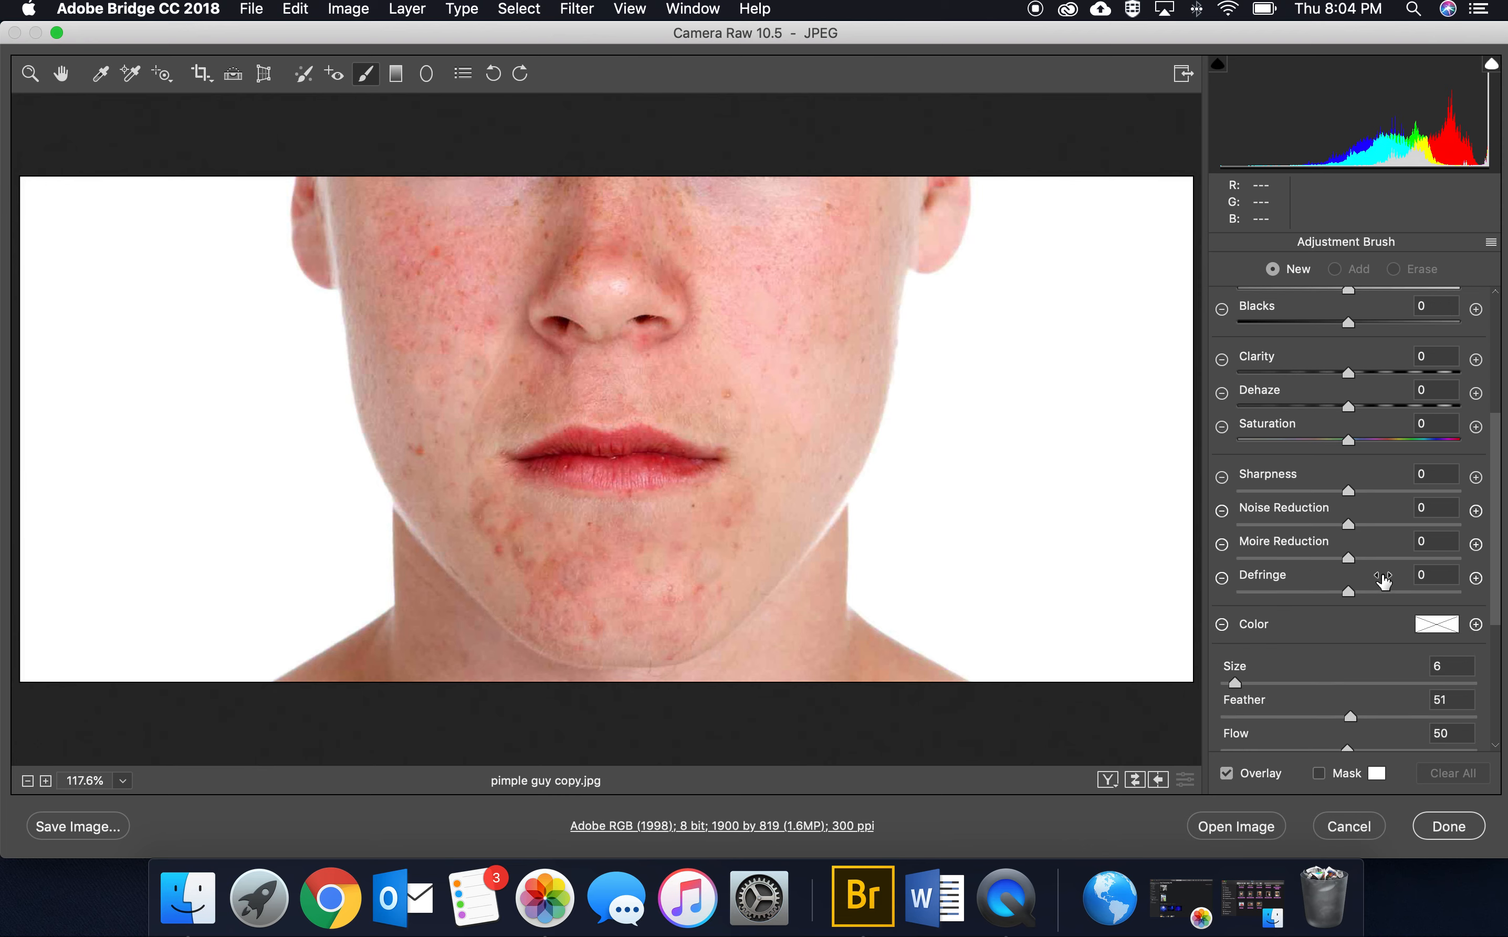
pyautogui.scroll(-2, 1383, 581)
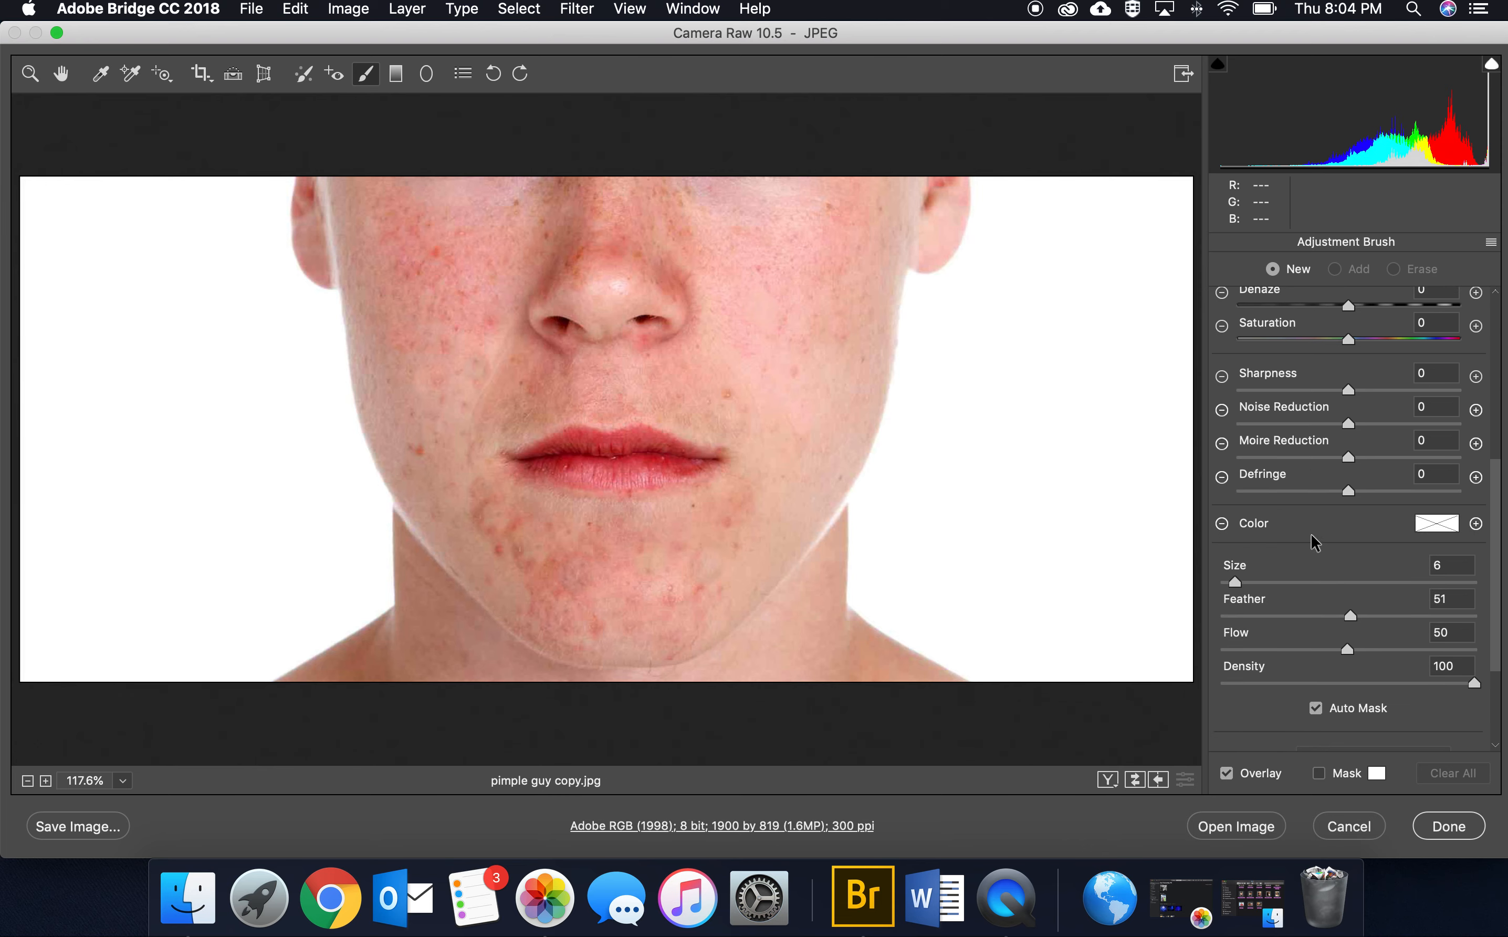
pyautogui.scroll(1, 1376, 548)
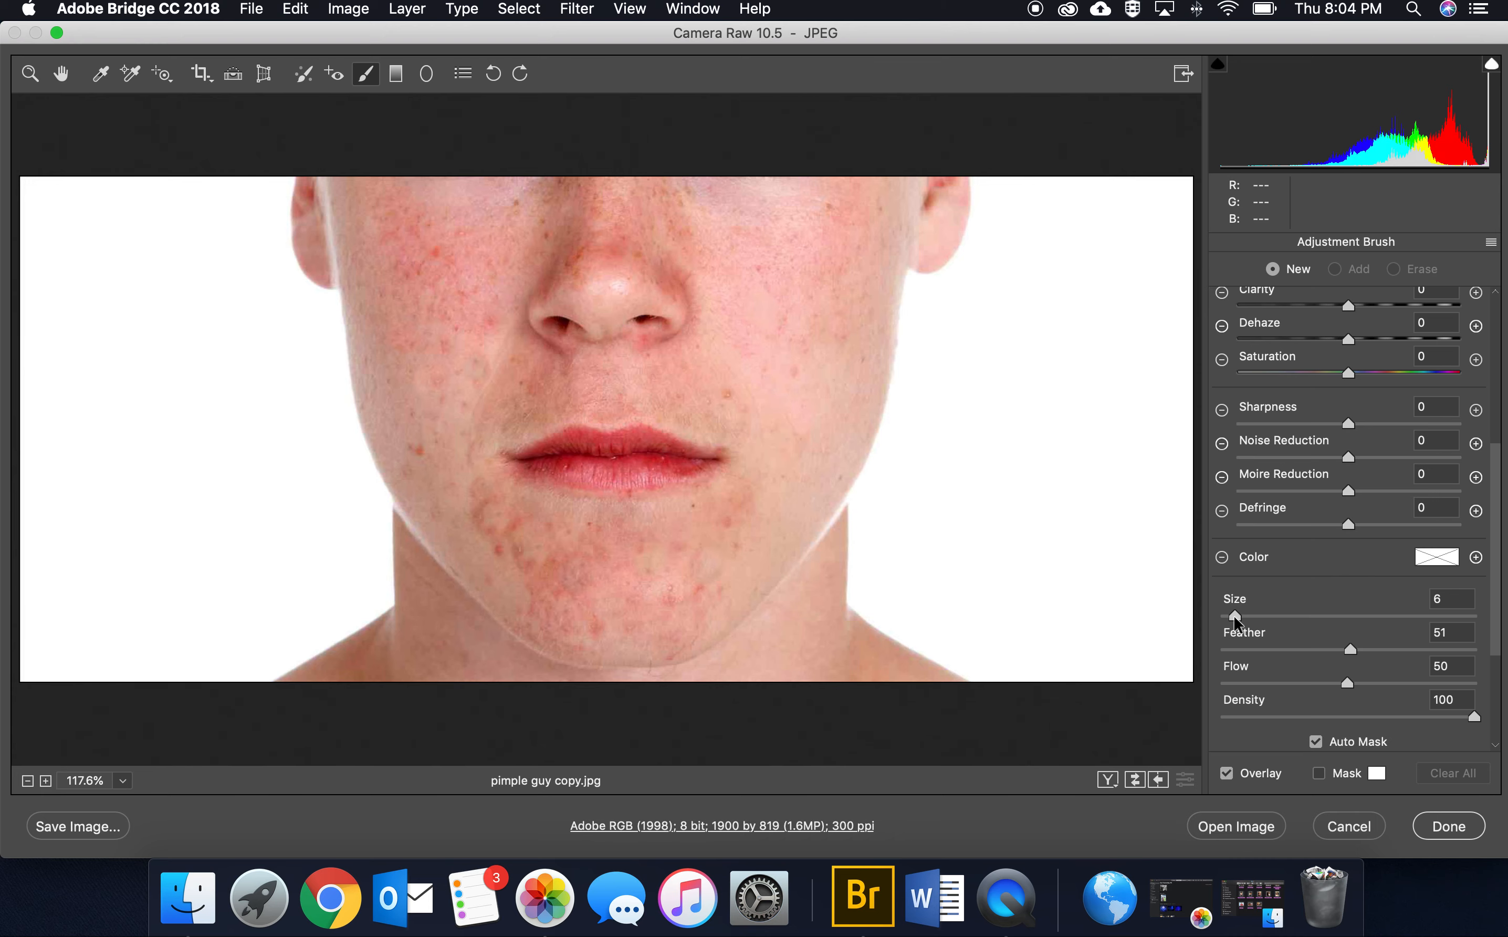
pyautogui.moveTo(1232, 616); pyautogui.dragTo(1230, 616)
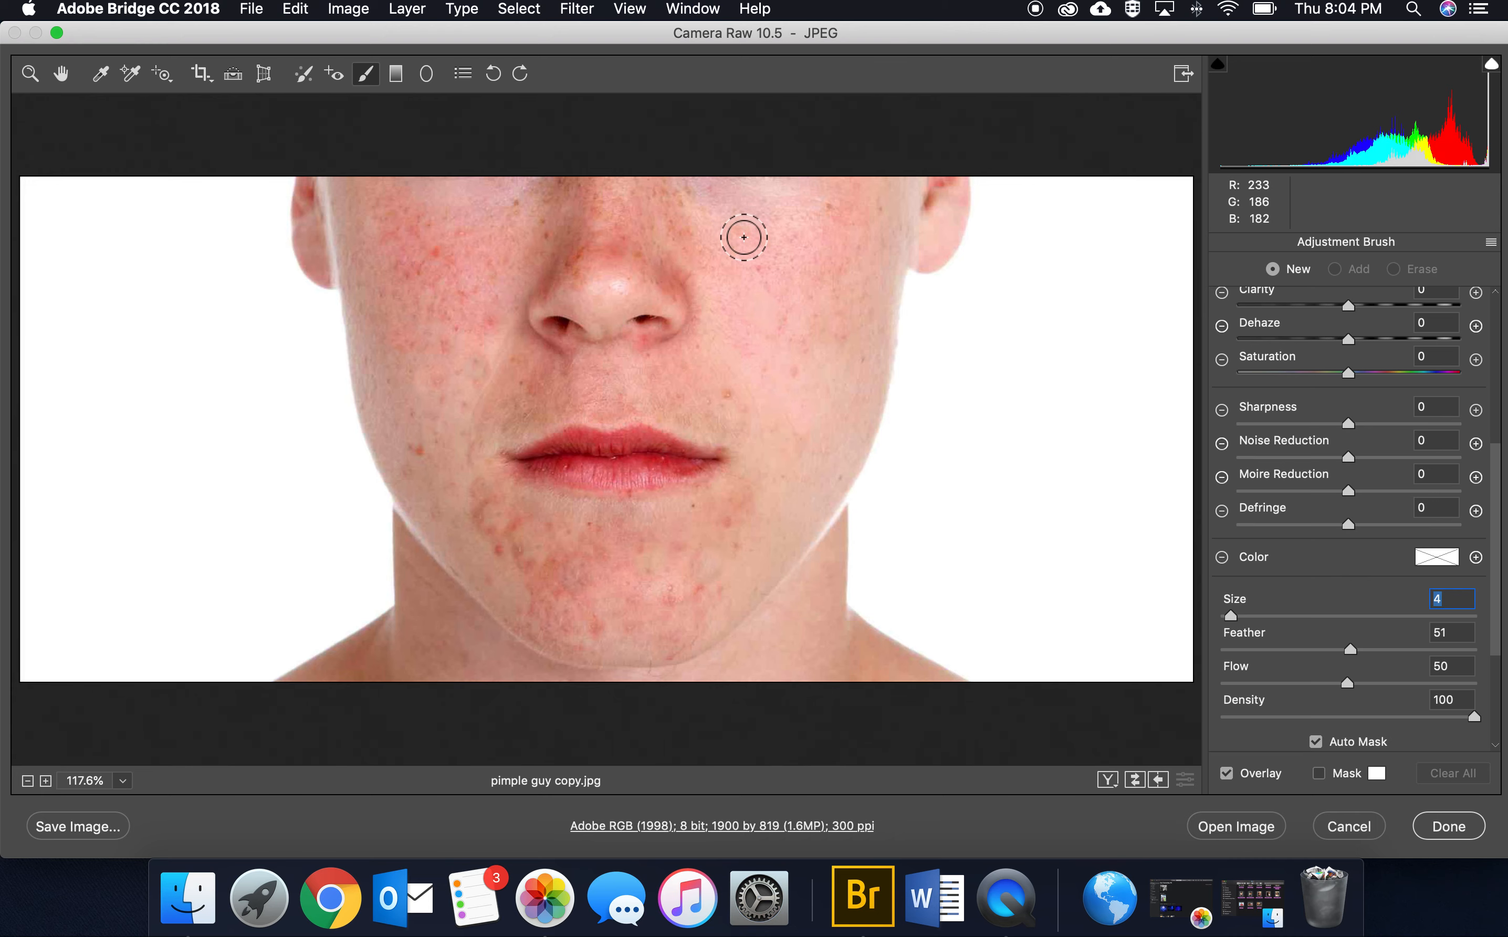
pyautogui.click(758, 242)
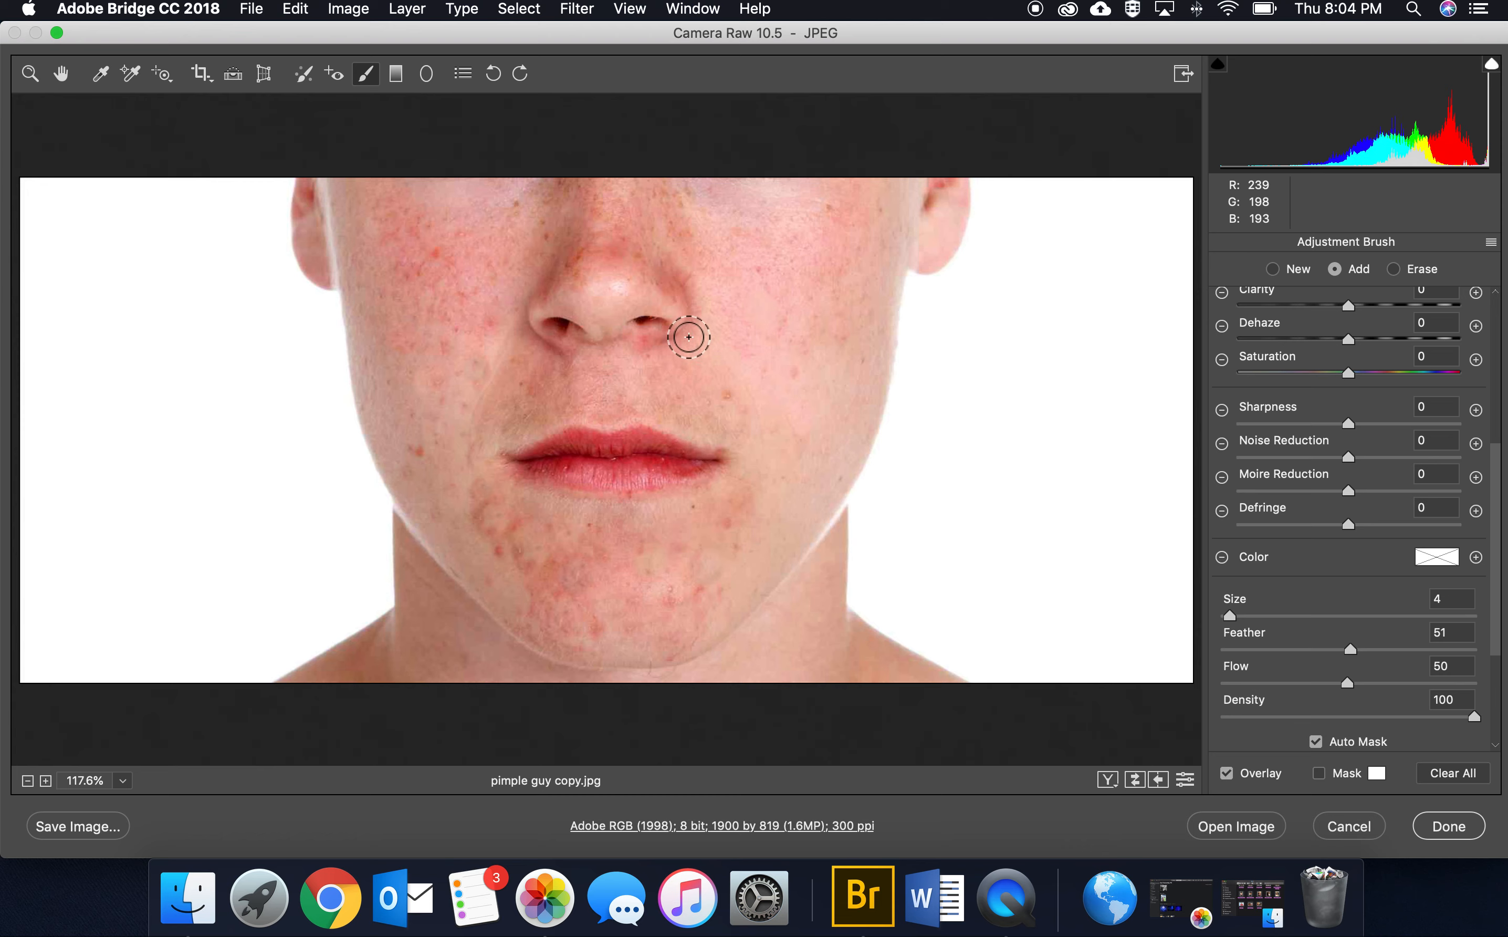
pyautogui.click(783, 224)
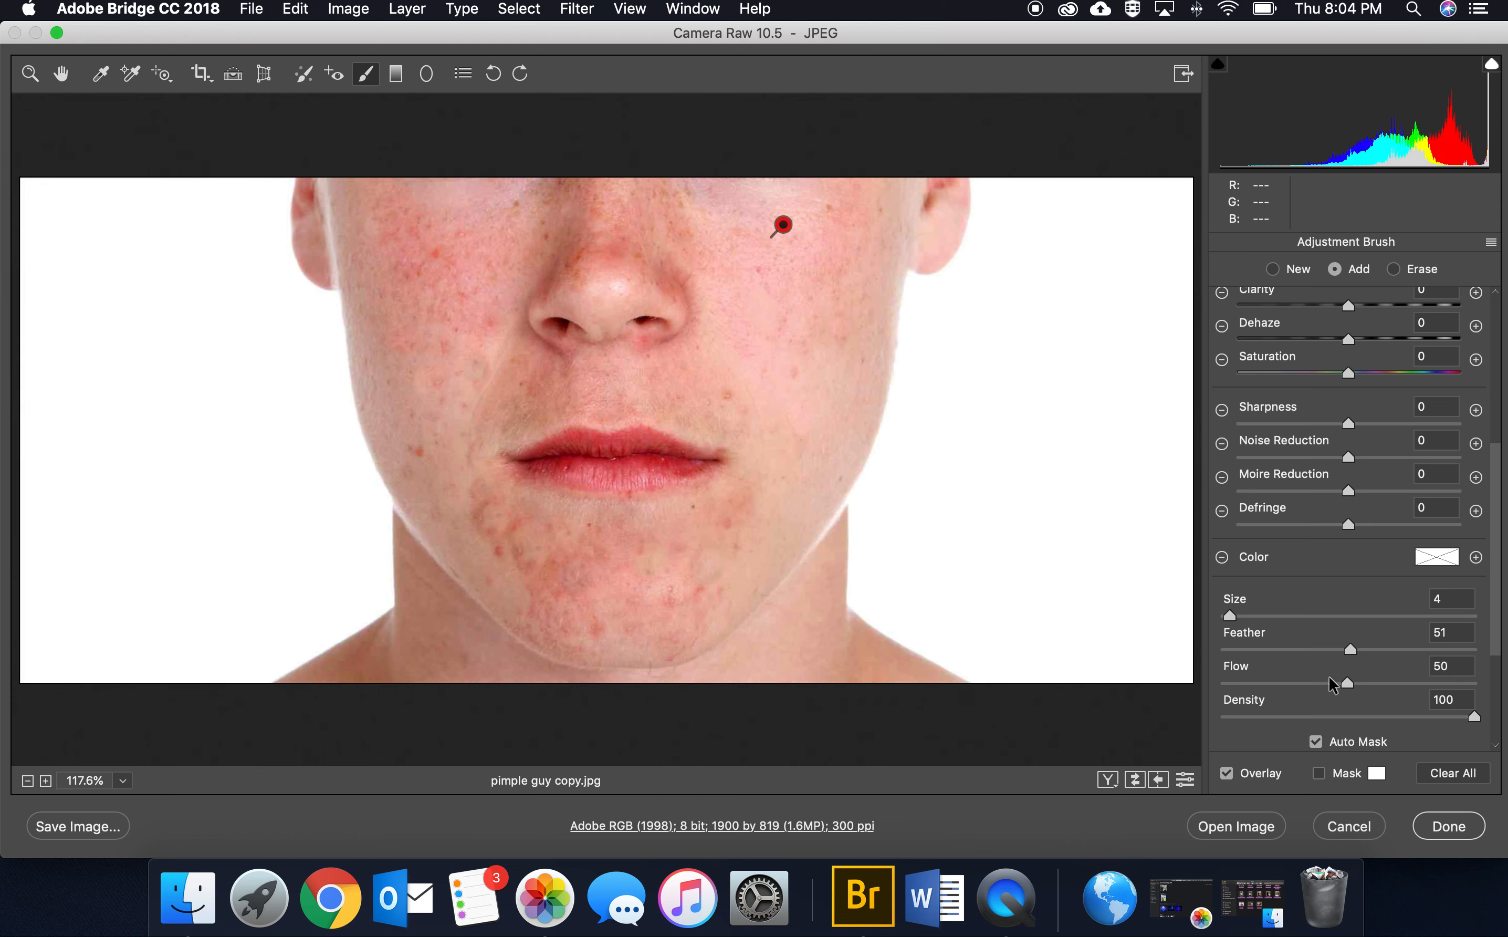
# Step: Show the brush mask and extend it over the missed cheek patch, nose, left cheek and remaining chin, leaving out the lips
pyautogui.click(1318, 773)
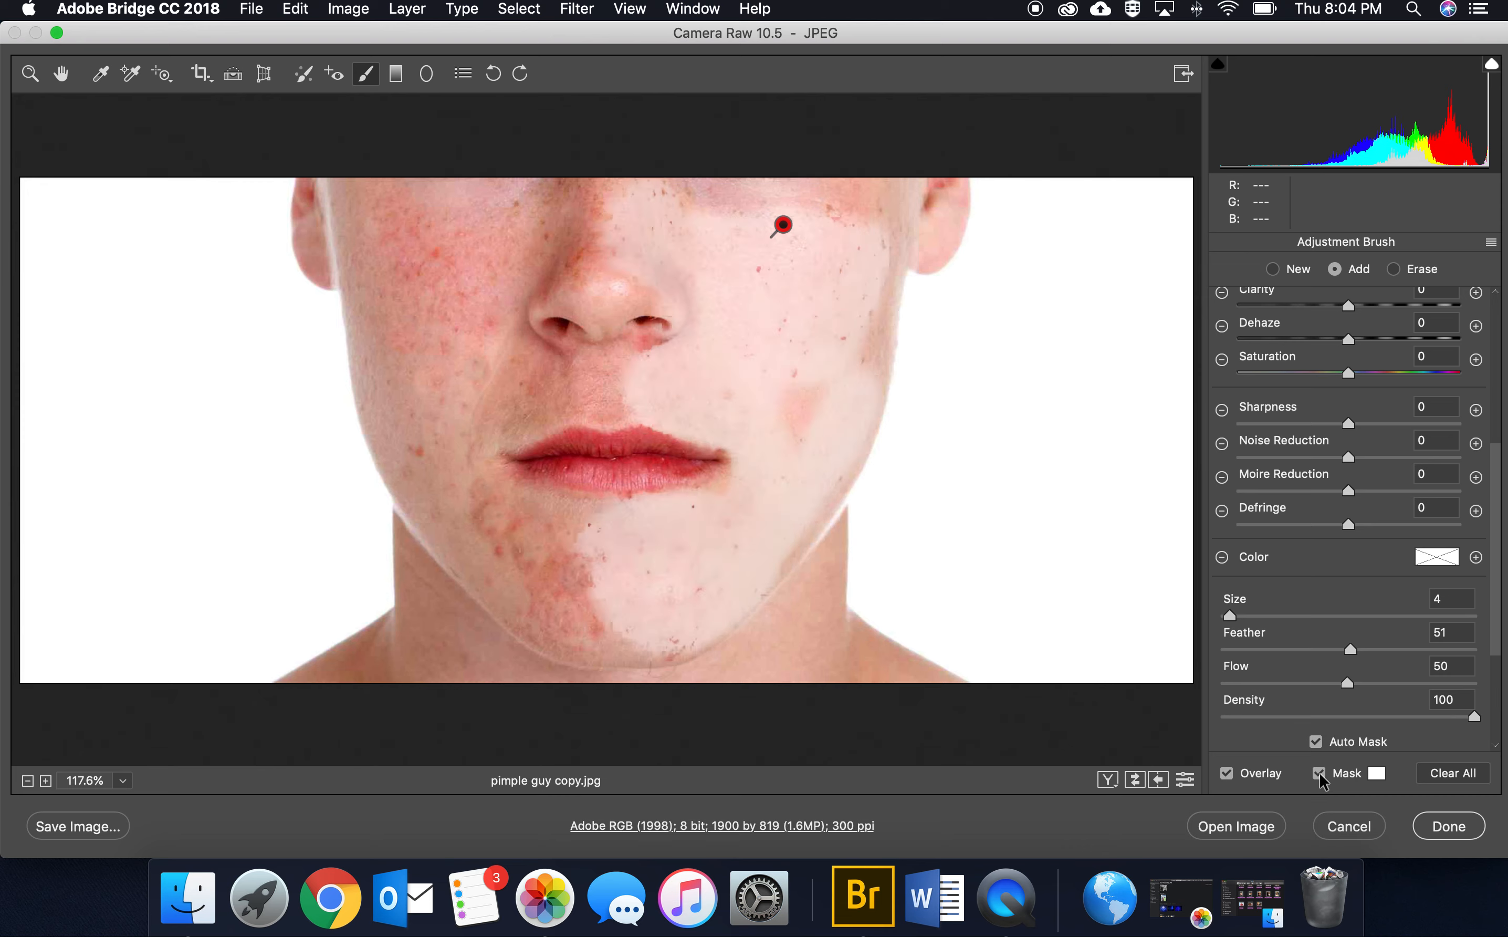
pyautogui.moveTo(802, 397)
pyautogui.mouseDown()
pyautogui.moveTo(875, 281)
pyautogui.moveTo(871, 197)
pyautogui.moveTo(677, 186)
pyautogui.moveTo(626, 209)
pyautogui.moveTo(616, 351)
pyautogui.moveTo(661, 278)
pyautogui.moveTo(599, 199)
pyautogui.mouseUp()
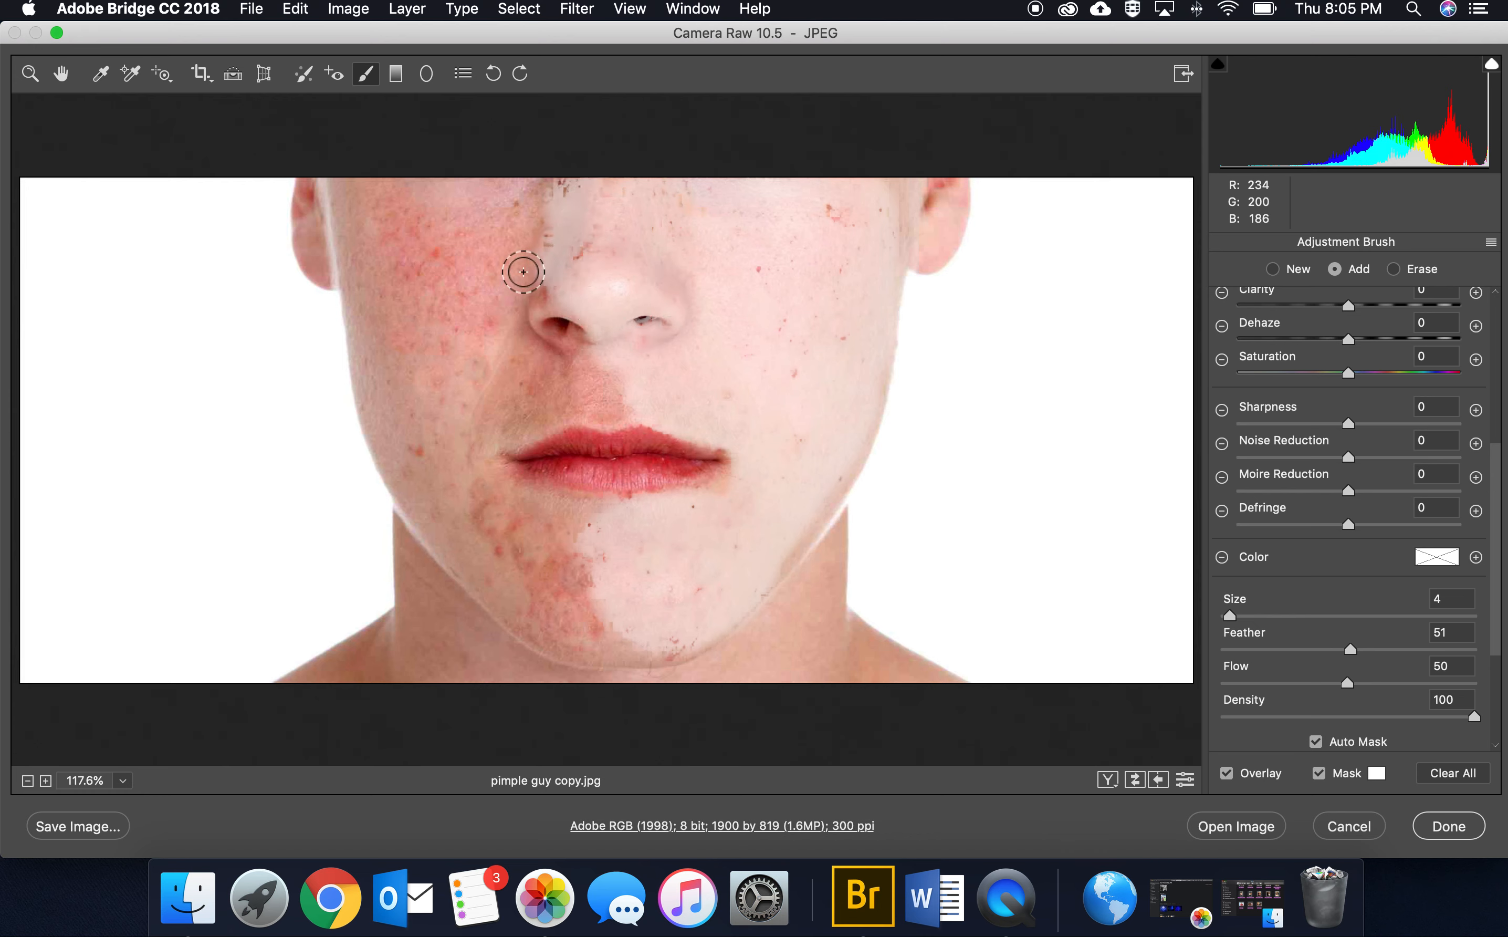
pyautogui.moveTo(526, 216)
pyautogui.mouseDown()
pyautogui.moveTo(428, 344)
pyautogui.moveTo(441, 479)
pyautogui.moveTo(515, 534)
pyautogui.moveTo(496, 552)
pyautogui.moveTo(522, 576)
pyautogui.moveTo(589, 579)
pyautogui.moveTo(558, 586)
pyautogui.moveTo(452, 528)
pyautogui.moveTo(562, 628)
pyautogui.moveTo(652, 628)
pyautogui.moveTo(618, 637)
pyautogui.moveTo(581, 539)
pyautogui.moveTo(469, 464)
pyautogui.moveTo(551, 513)
pyautogui.moveTo(463, 503)
pyautogui.moveTo(454, 390)
pyautogui.moveTo(481, 387)
pyautogui.moveTo(470, 411)
pyautogui.moveTo(598, 389)
pyautogui.moveTo(420, 310)
pyautogui.moveTo(445, 239)
pyautogui.moveTo(427, 255)
pyautogui.moveTo(542, 216)
pyautogui.moveTo(362, 197)
pyautogui.moveTo(382, 402)
pyautogui.moveTo(407, 455)
pyautogui.moveTo(406, 191)
pyautogui.moveTo(391, 233)
pyautogui.moveTo(432, 250)
pyautogui.moveTo(404, 381)
pyautogui.moveTo(433, 395)
pyautogui.moveTo(416, 472)
pyautogui.moveTo(434, 510)
pyautogui.moveTo(571, 629)
pyautogui.mouseUp()
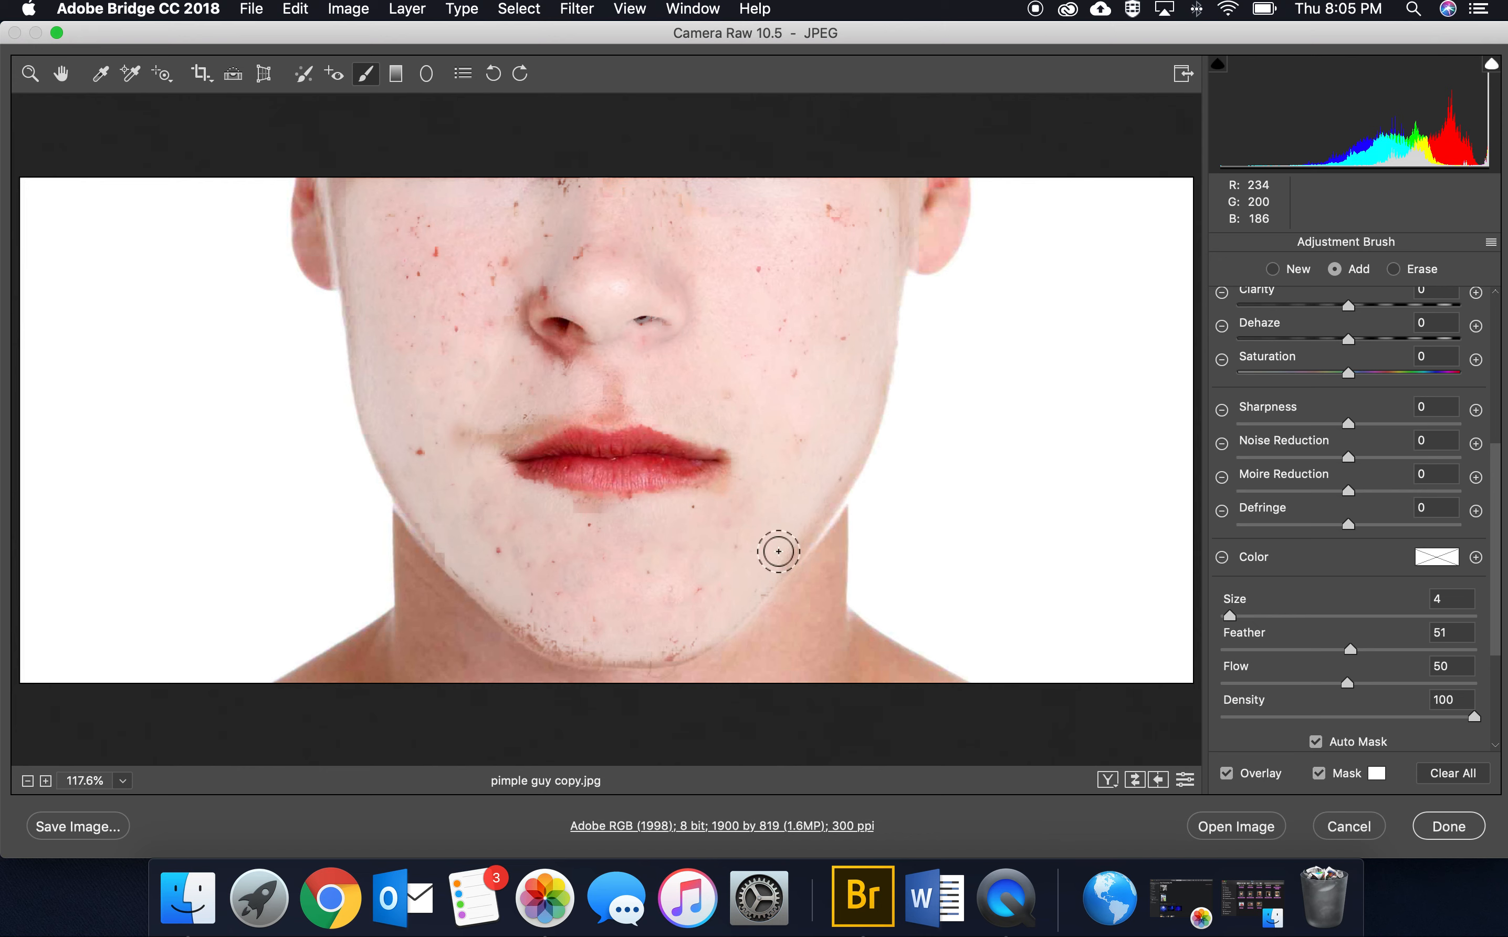
# Step: Brush the unmasked skin beside and below the nostril into the mask and hide the mask overlay
pyautogui.moveTo(530, 293)
pyautogui.mouseDown()
pyautogui.moveTo(516, 336)
pyautogui.moveTo(540, 358)
pyautogui.moveTo(585, 361)
pyautogui.moveTo(512, 343)
pyautogui.mouseUp()
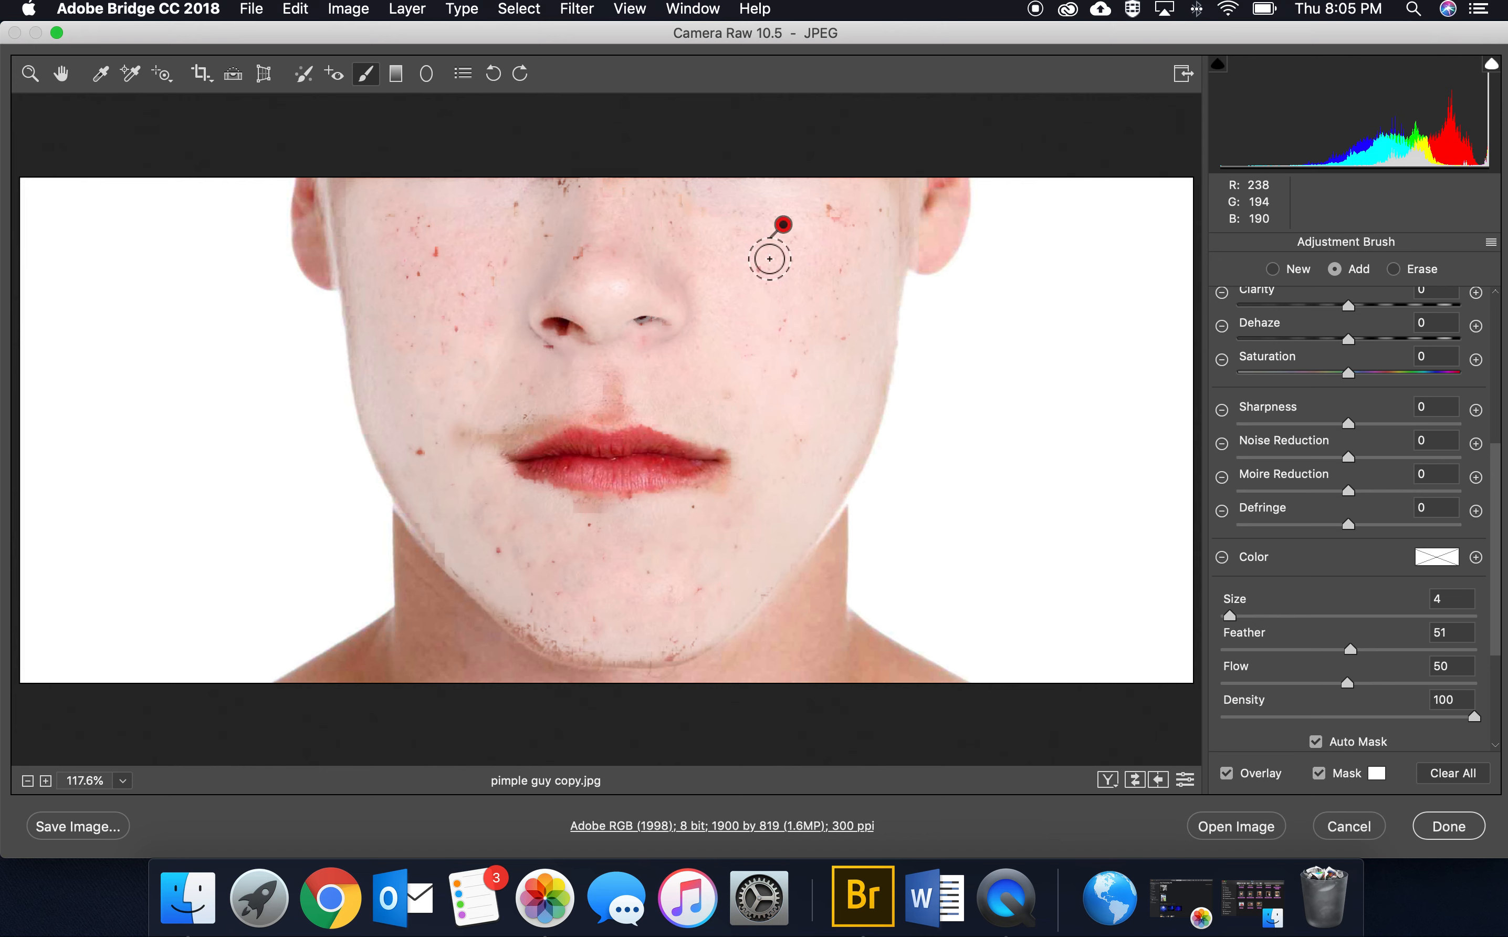
pyautogui.click(1319, 774)
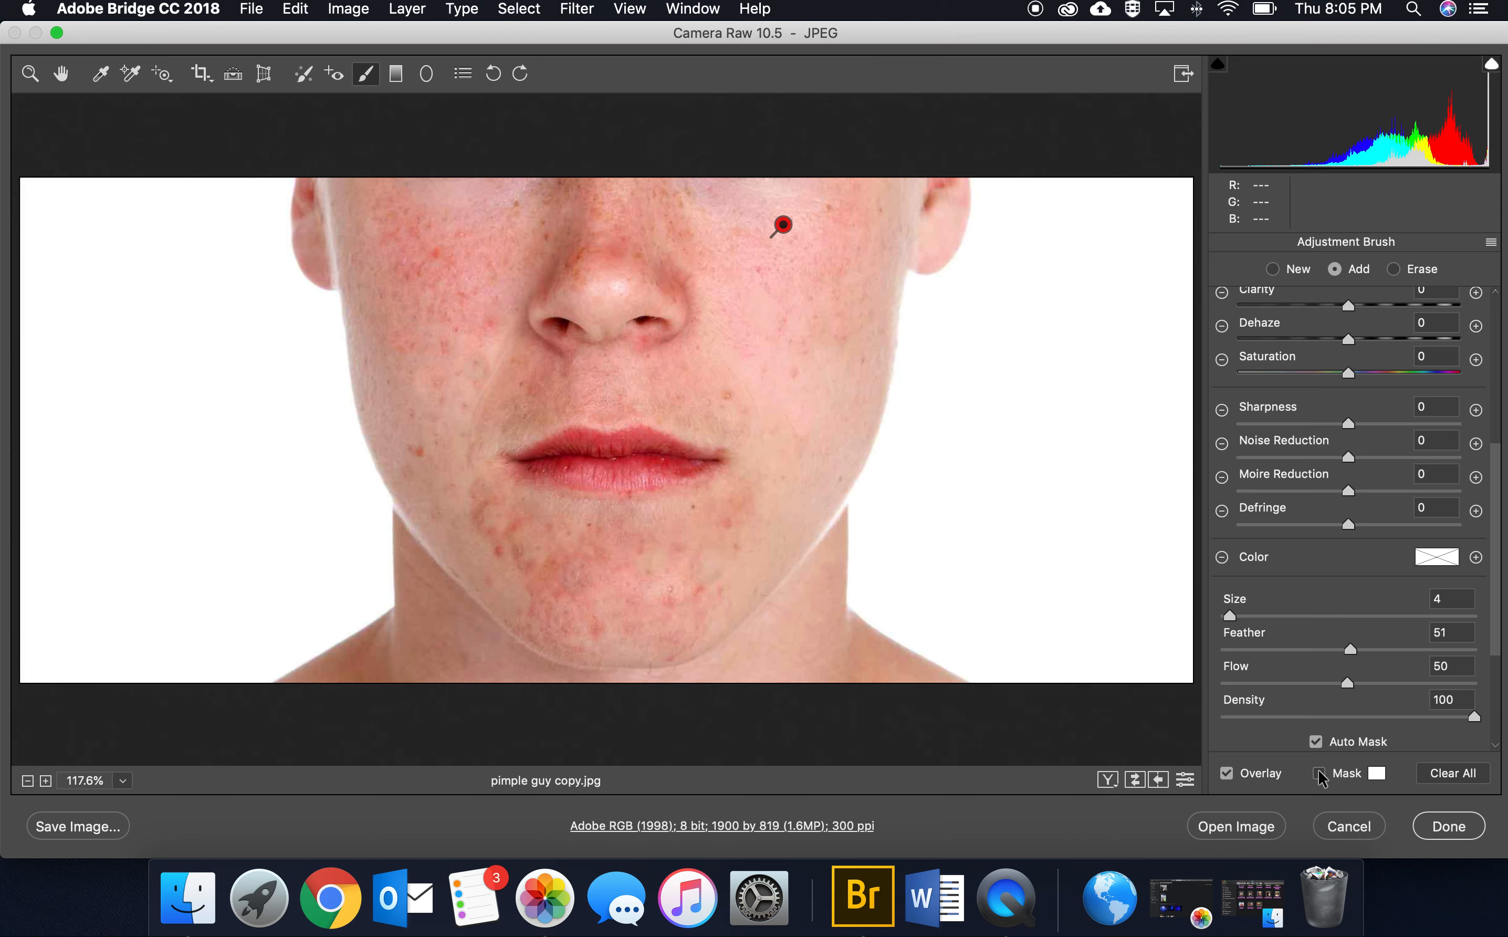
# Step: Soften the masked skin with Clarity at -43, brushing over the chin once more and rechecking the mask coverage
pyautogui.scroll(5, 1341, 446)
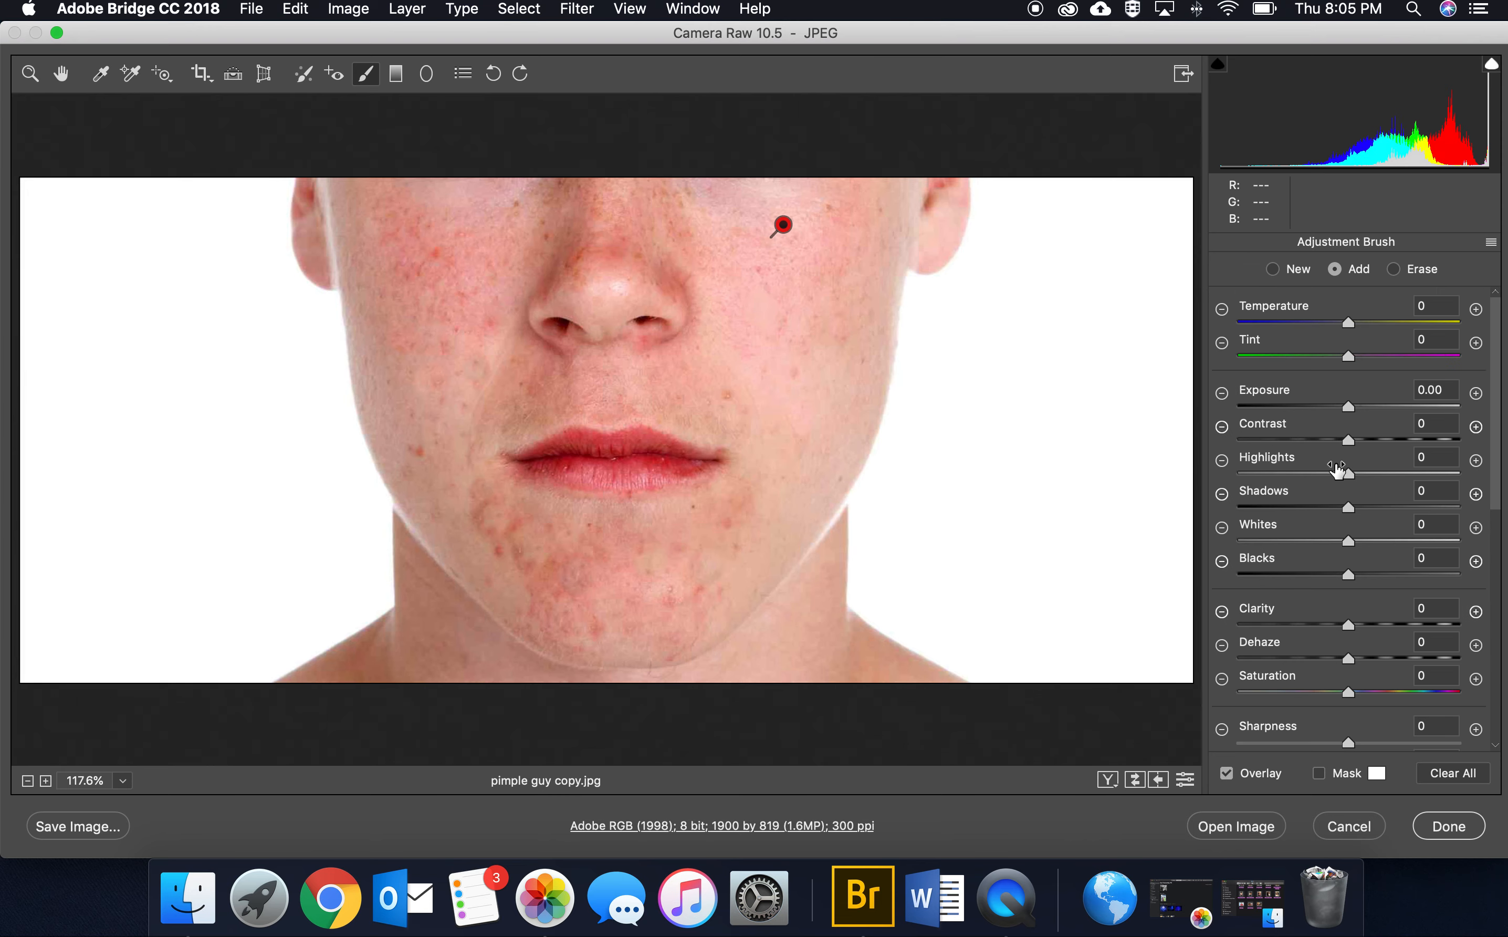
pyautogui.moveTo(1347, 626); pyautogui.dragTo(1299, 623)
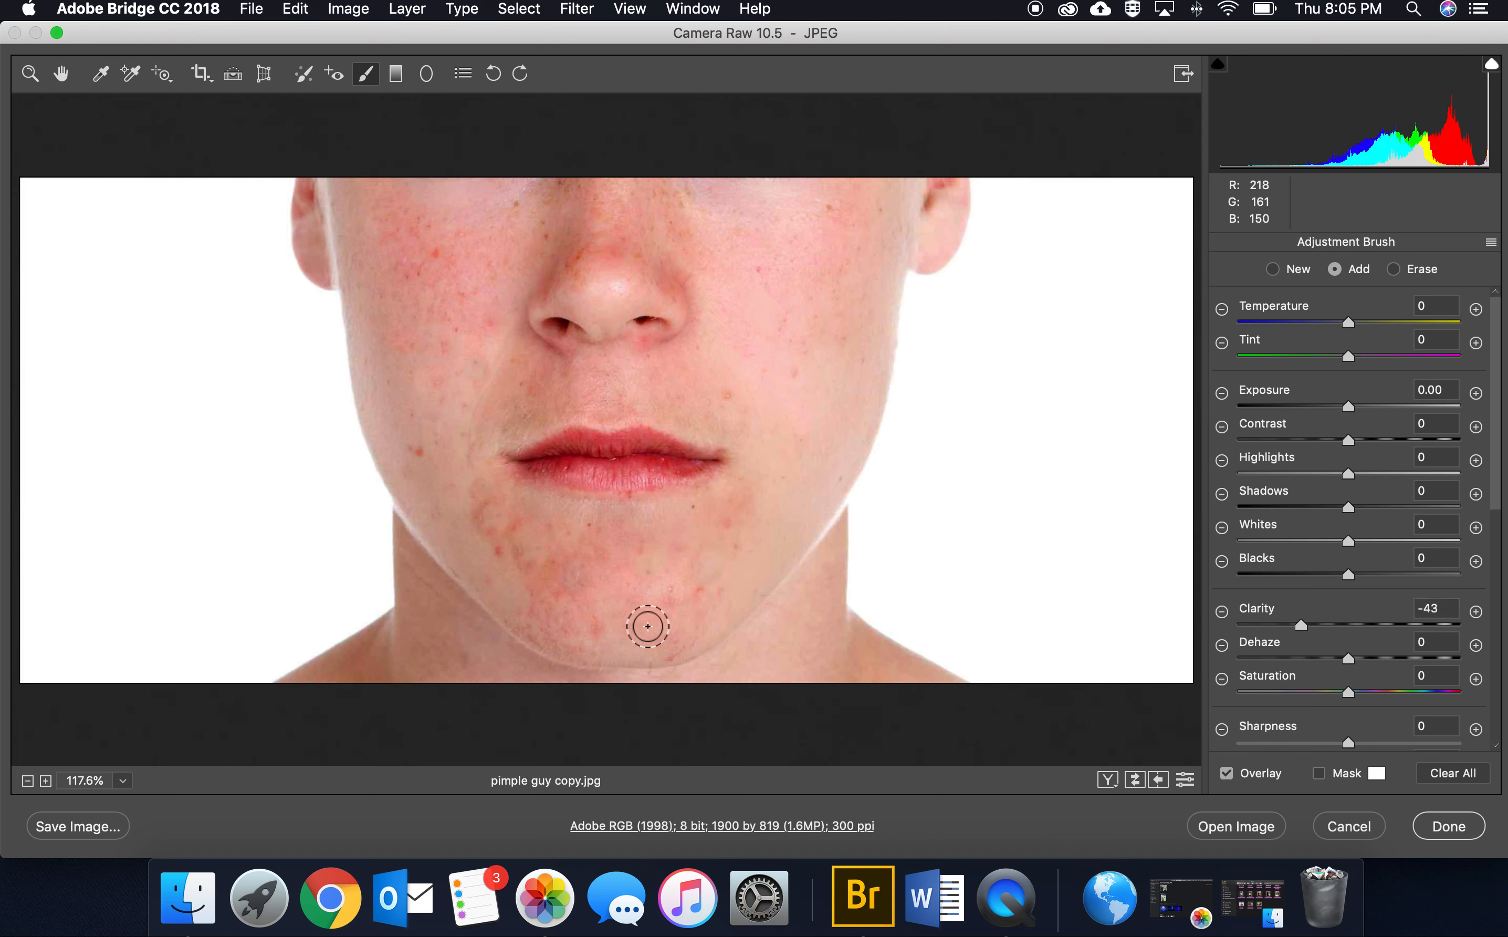
pyautogui.moveTo(648, 626)
pyautogui.mouseDown()
pyautogui.moveTo(652, 584)
pyautogui.moveTo(691, 545)
pyautogui.moveTo(667, 583)
pyautogui.moveTo(647, 527)
pyautogui.moveTo(524, 588)
pyautogui.moveTo(686, 589)
pyautogui.moveTo(597, 618)
pyautogui.moveTo(534, 585)
pyautogui.moveTo(663, 621)
pyautogui.moveTo(504, 526)
pyautogui.moveTo(660, 564)
pyautogui.moveTo(707, 544)
pyautogui.mouseUp()
pyautogui.click(1320, 775)
pyautogui.click(1320, 774)
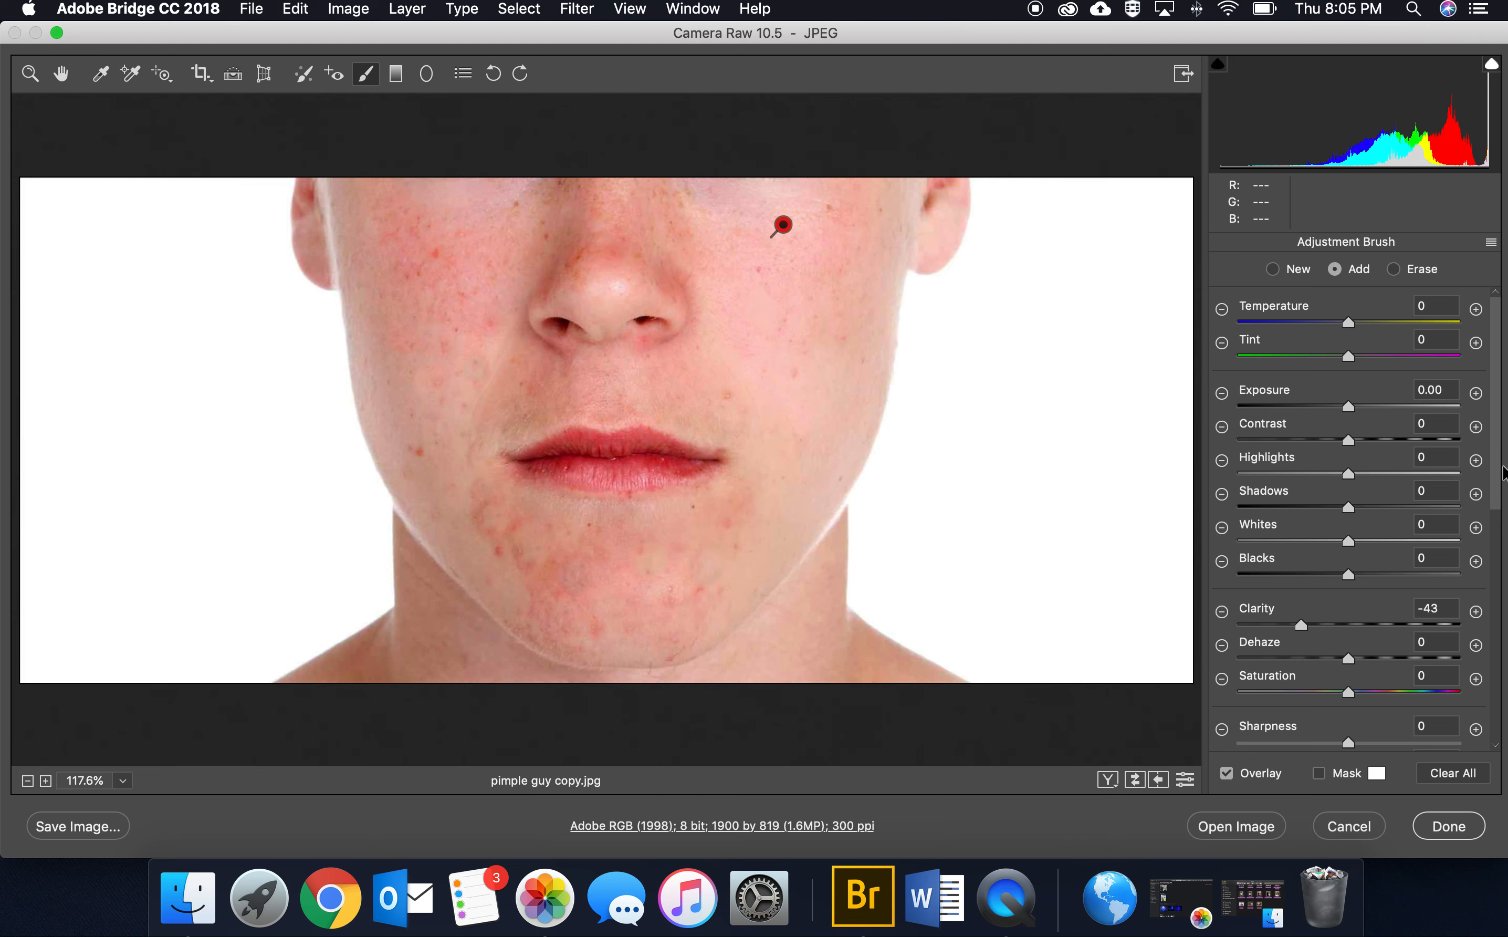
pyautogui.moveTo(1304, 622); pyautogui.dragTo(1304, 623)
# Step: Show the portrait before and after side by side, and leave the Adjustment Brush to set the overall Contrast to -5
pyautogui.click(1107, 781)
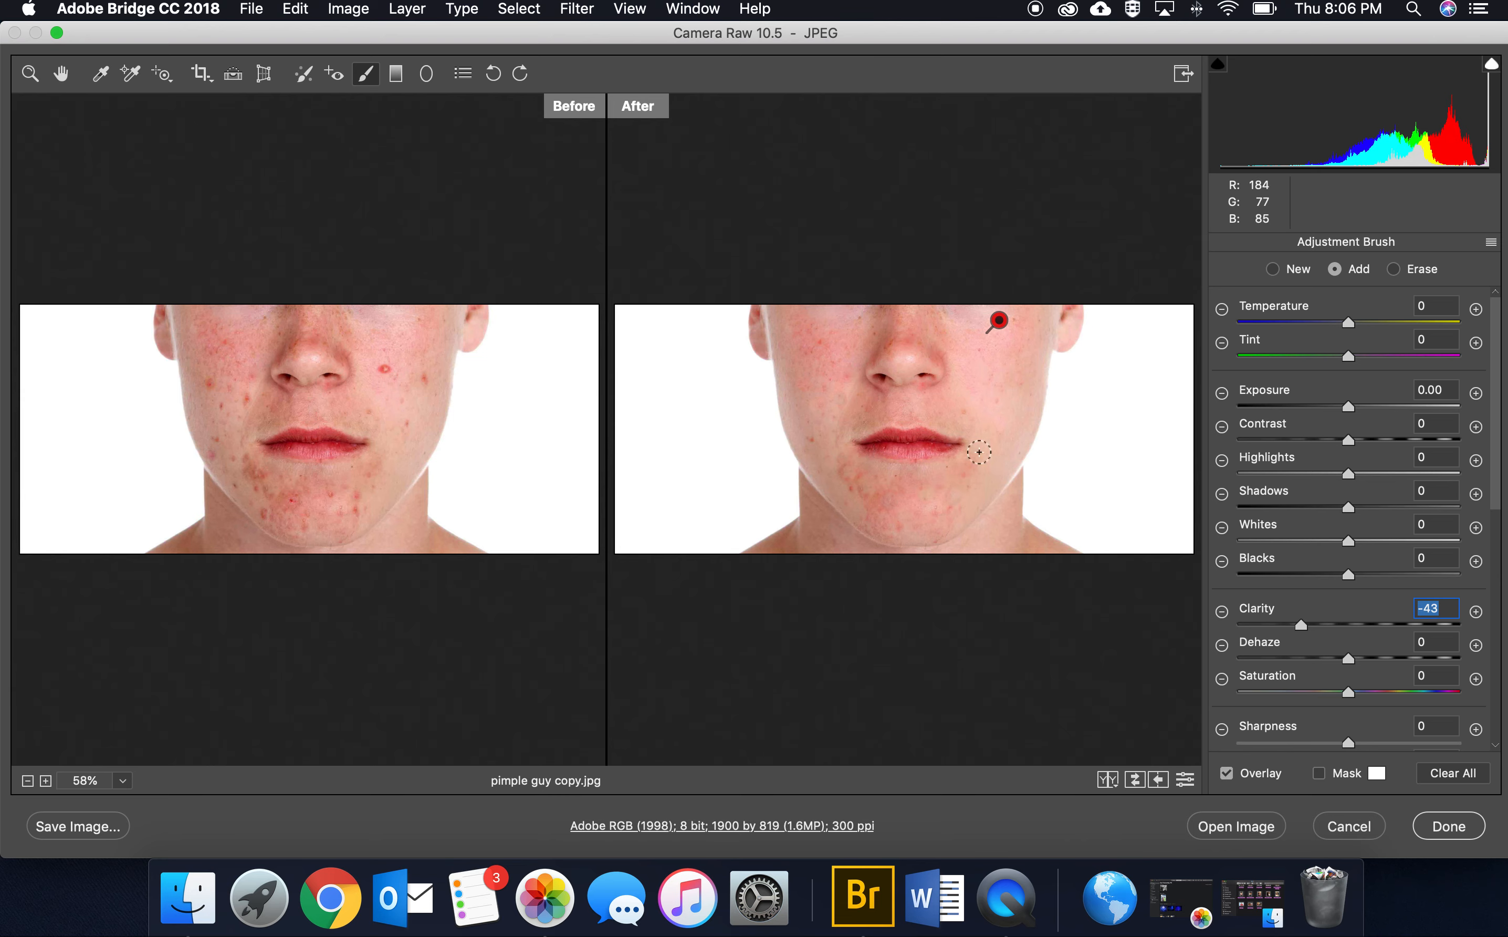
pyautogui.click(64, 84)
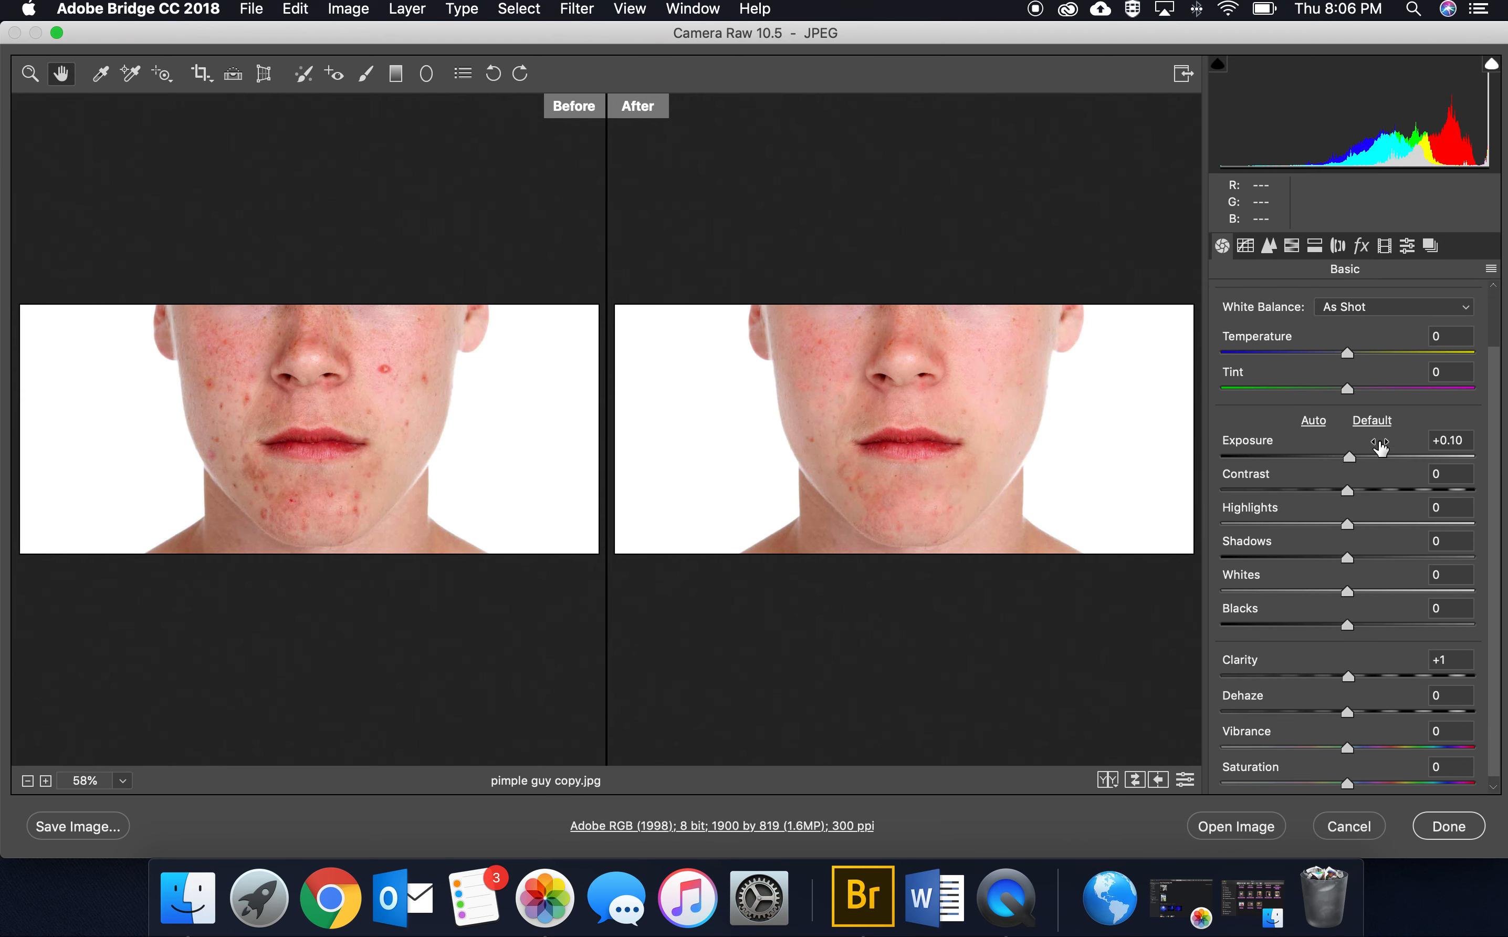
pyautogui.moveTo(1349, 488); pyautogui.dragTo(1411, 486)
pyautogui.moveTo(1266, 477); pyautogui.dragTo(1344, 486)
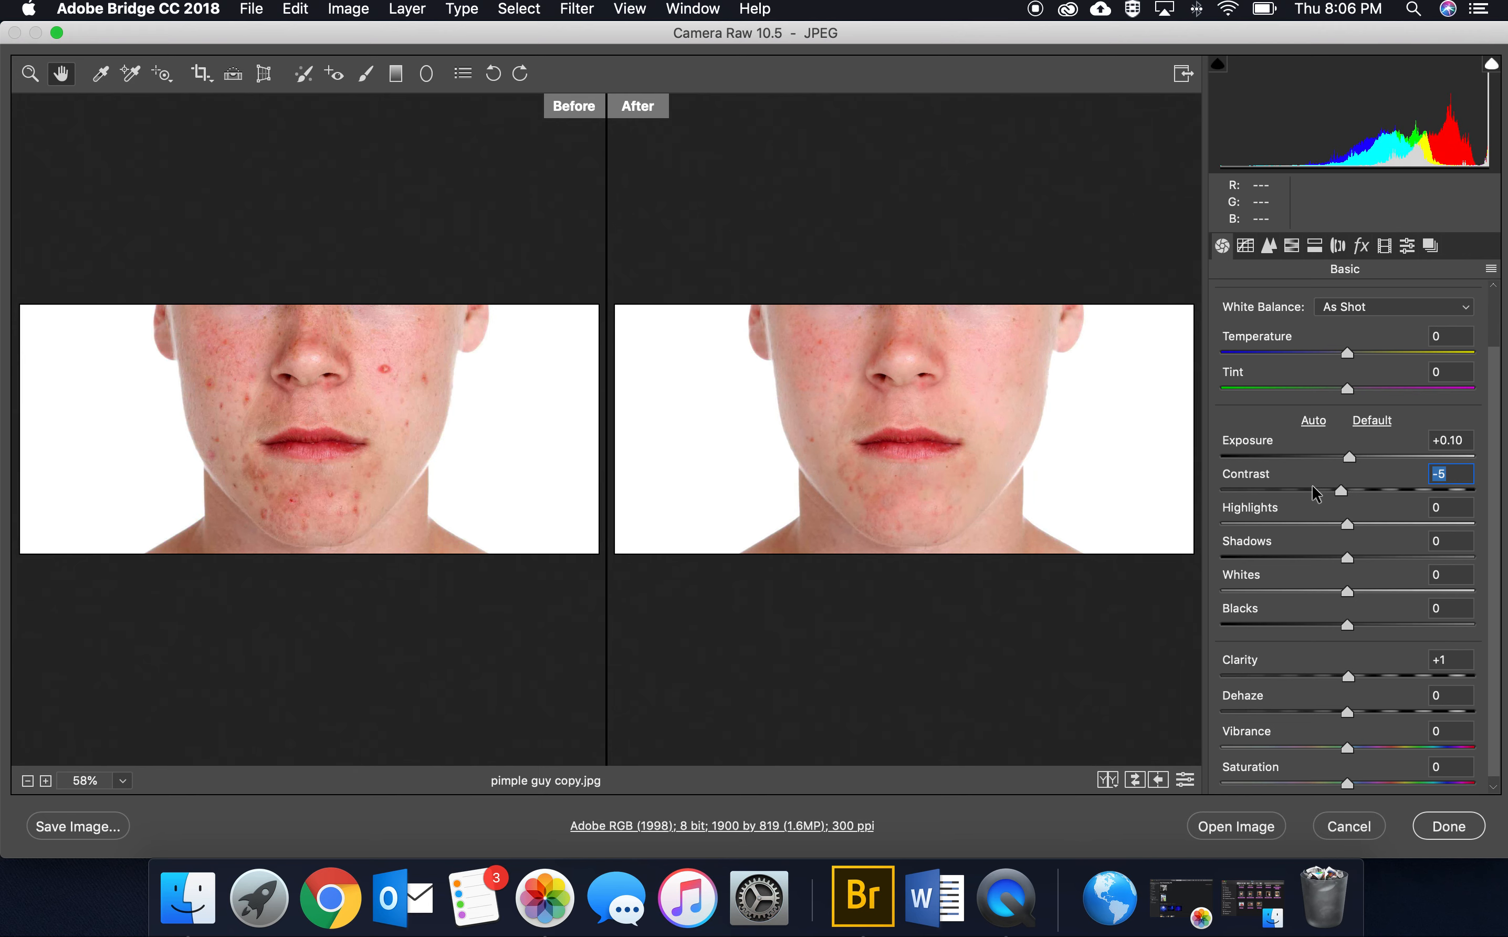